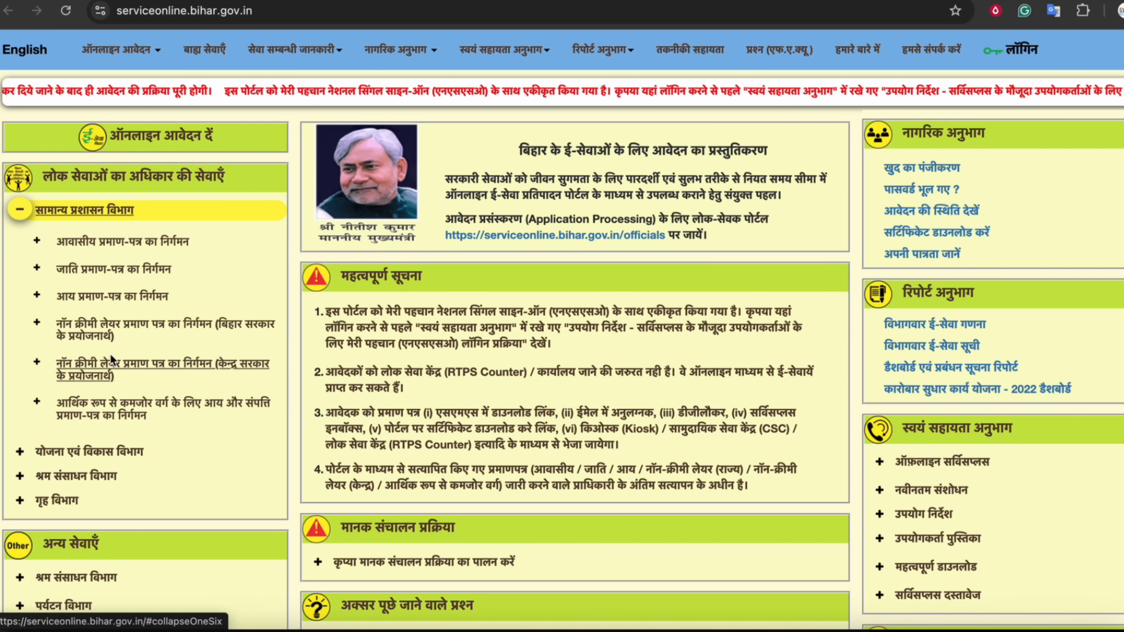
Expand the Bihar-government non-creamy-layer certificate, choose the अंचल स्तर पर application and dismiss the precautions notice
click(91, 337)
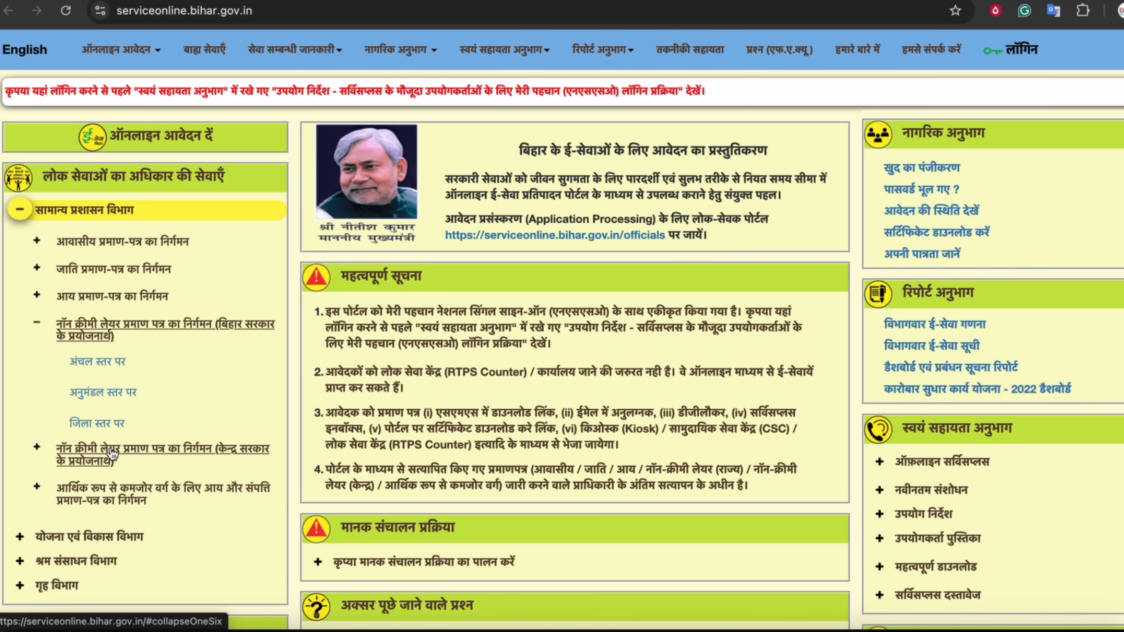
click(101, 361)
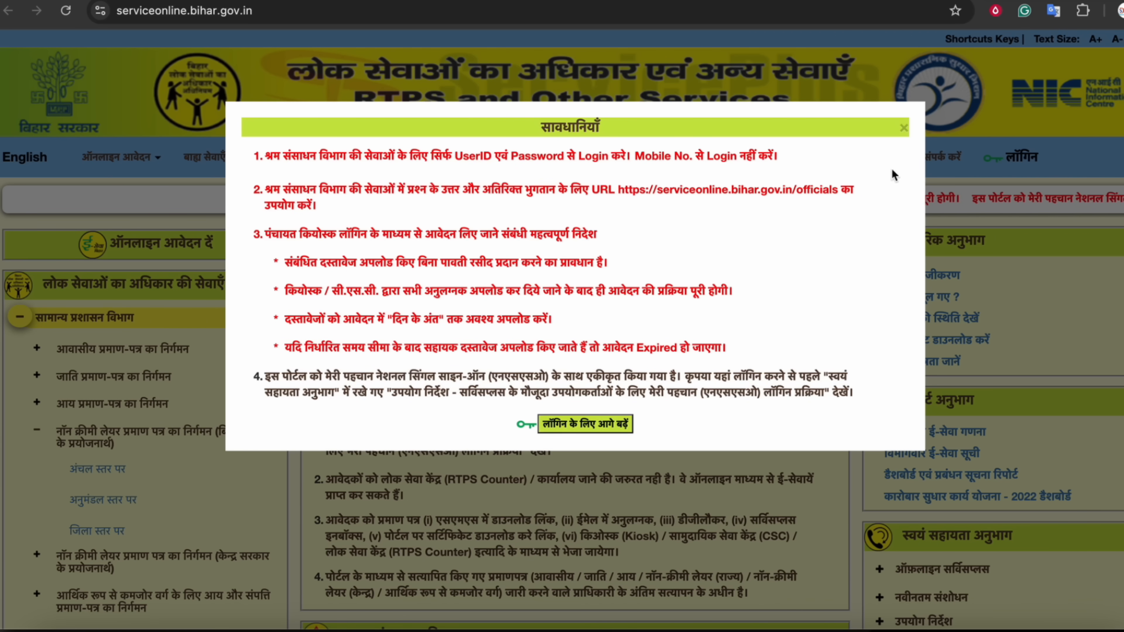
click(903, 128)
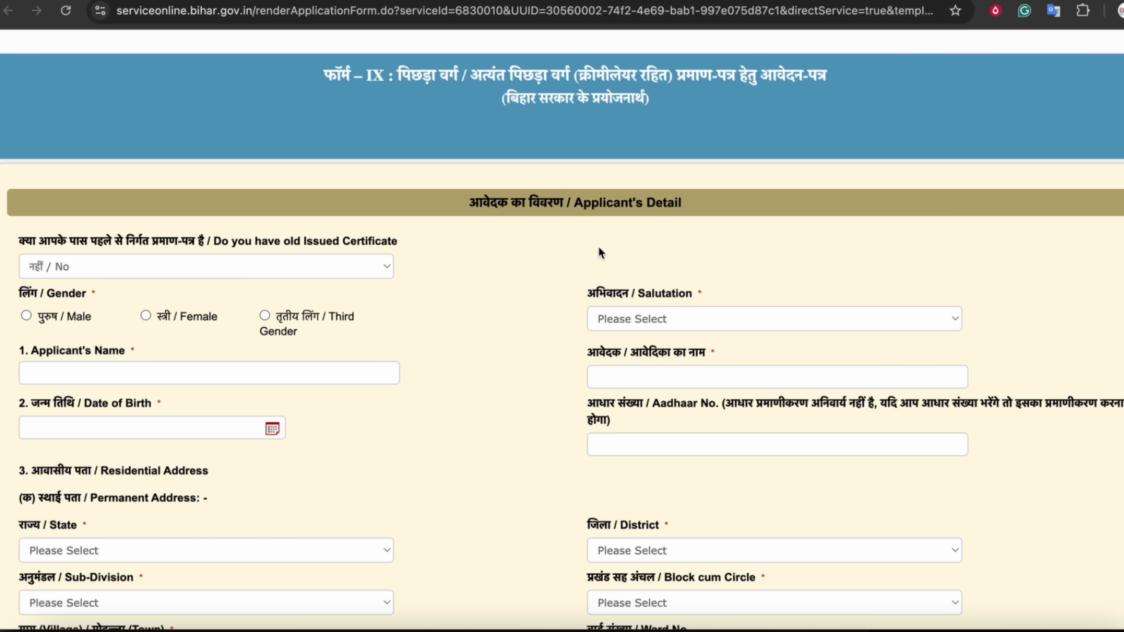
Review the Form IX title, highlighting its non-creamy-layer wording
scroll(492, 277, down, 1)
scroll(495, 276, up, 1)
drag(398, 75, 564, 76)
click(459, 73)
click(563, 75)
drag(686, 78, 800, 77)
click(799, 77)
drag(591, 79, 708, 79)
click(708, 79)
drag(577, 100, 614, 102)
click(615, 102)
scroll(616, 102, down, 1)
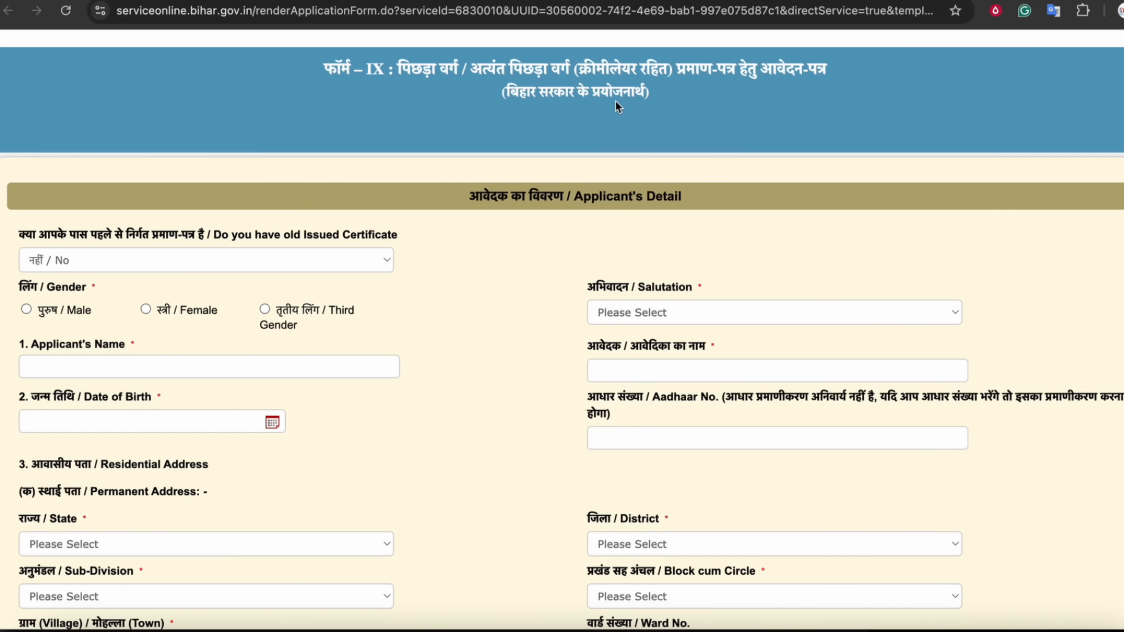
scroll(511, 239, down, 3)
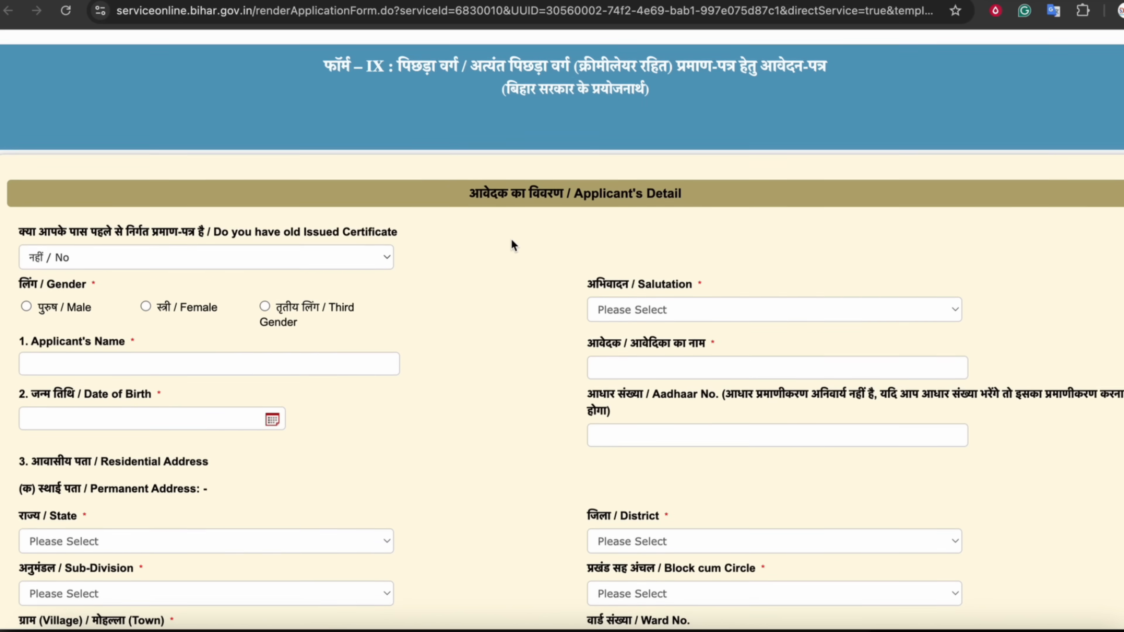
Leave the old-certificate question answered No after briefly trying Yes
drag(68, 181, 361, 181)
click(199, 179)
click(361, 181)
click(156, 215)
click(94, 223)
click(163, 208)
click(90, 194)
Mark the applicant as Male and keep the salutation at No Salutation
scroll(127, 216, down, 1)
click(26, 247)
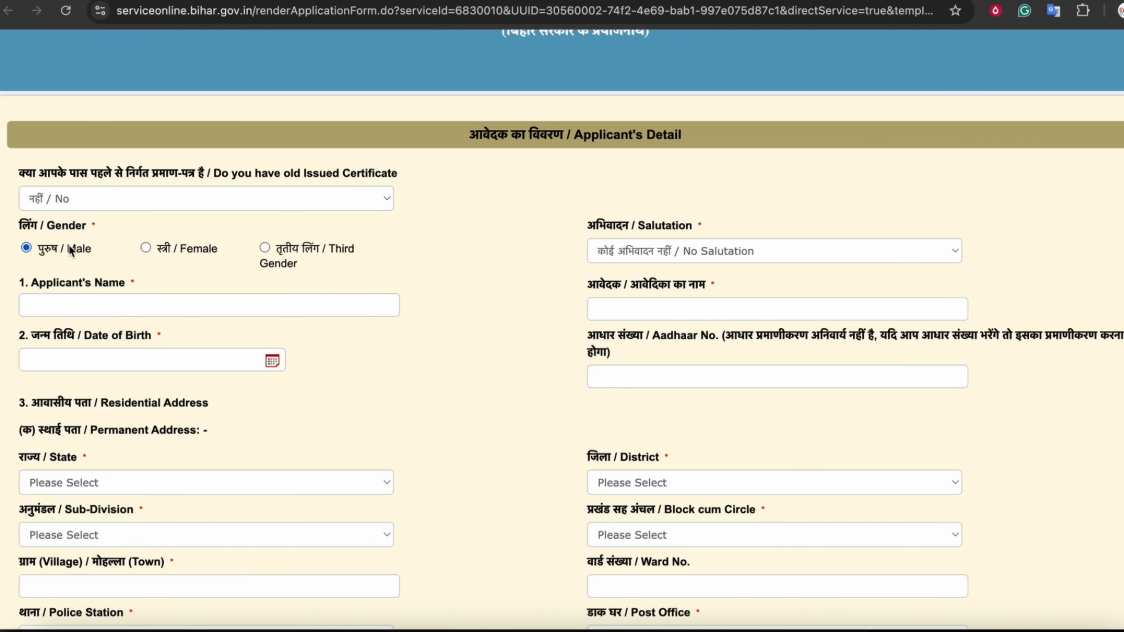
click(693, 248)
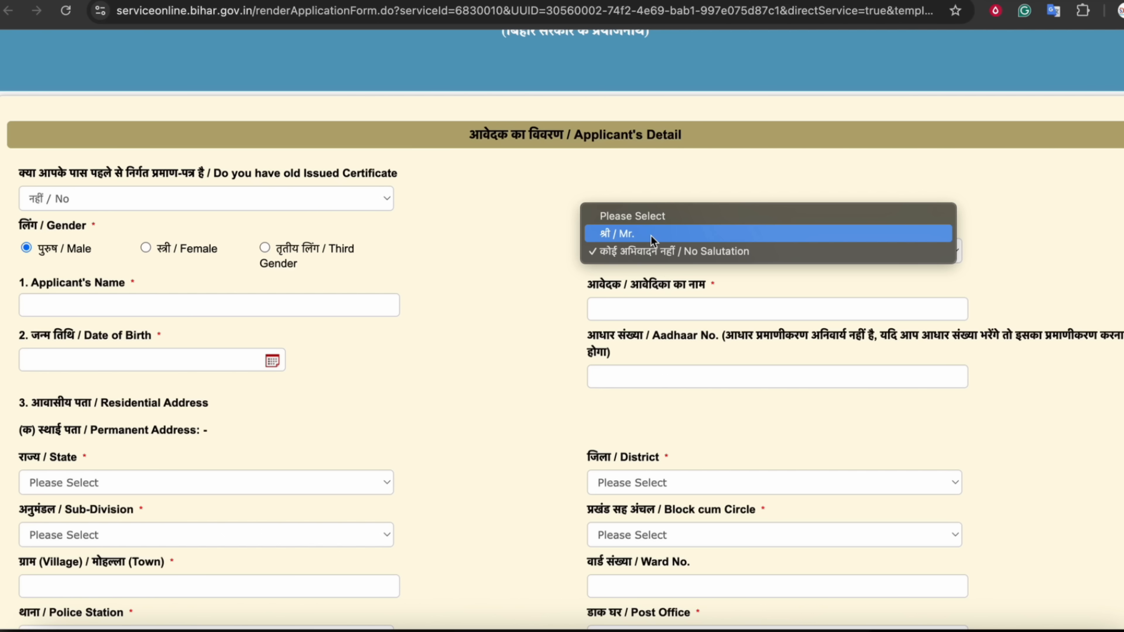
click(635, 235)
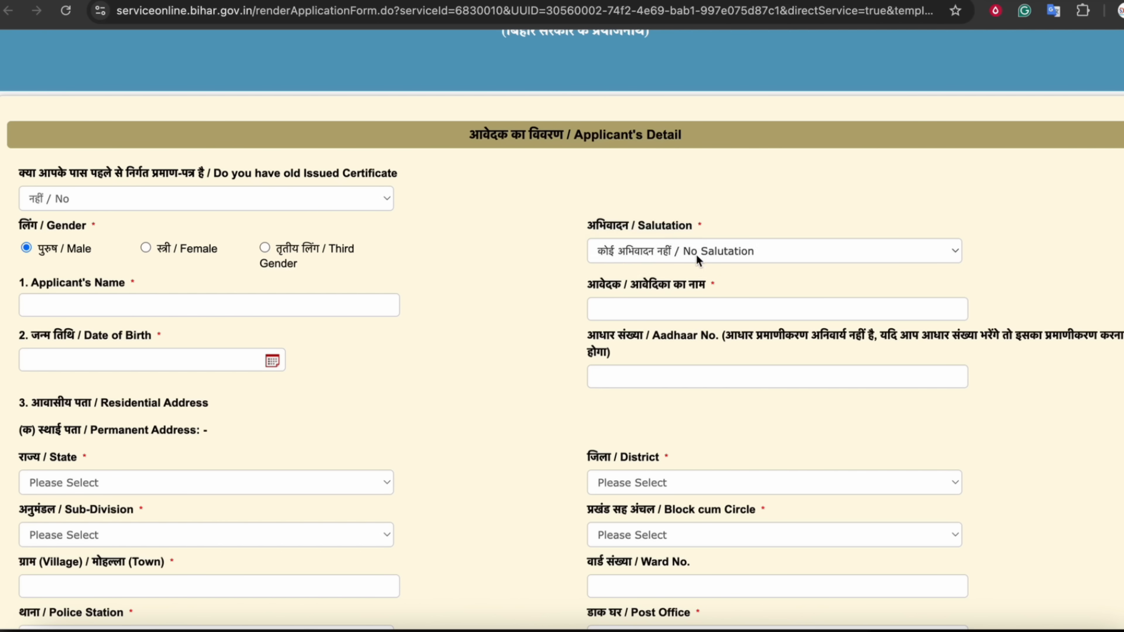
click(662, 258)
click(654, 267)
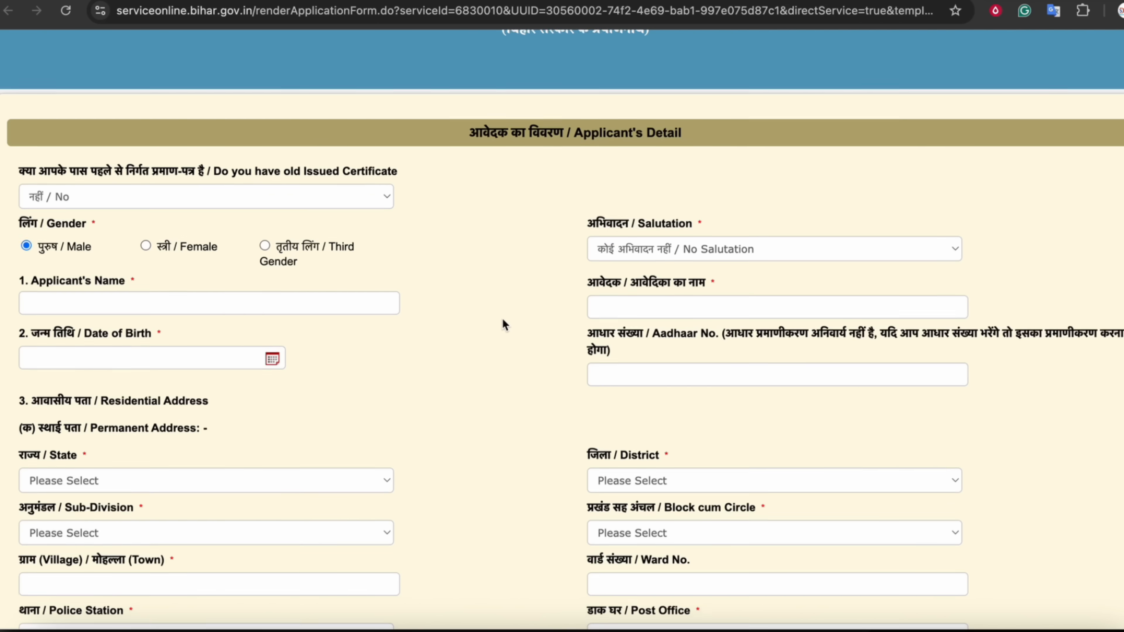
scroll(502, 318, down, 2)
Enter the applicant's full name so the Hindi name field fills automatically
scroll(467, 304, down, 5)
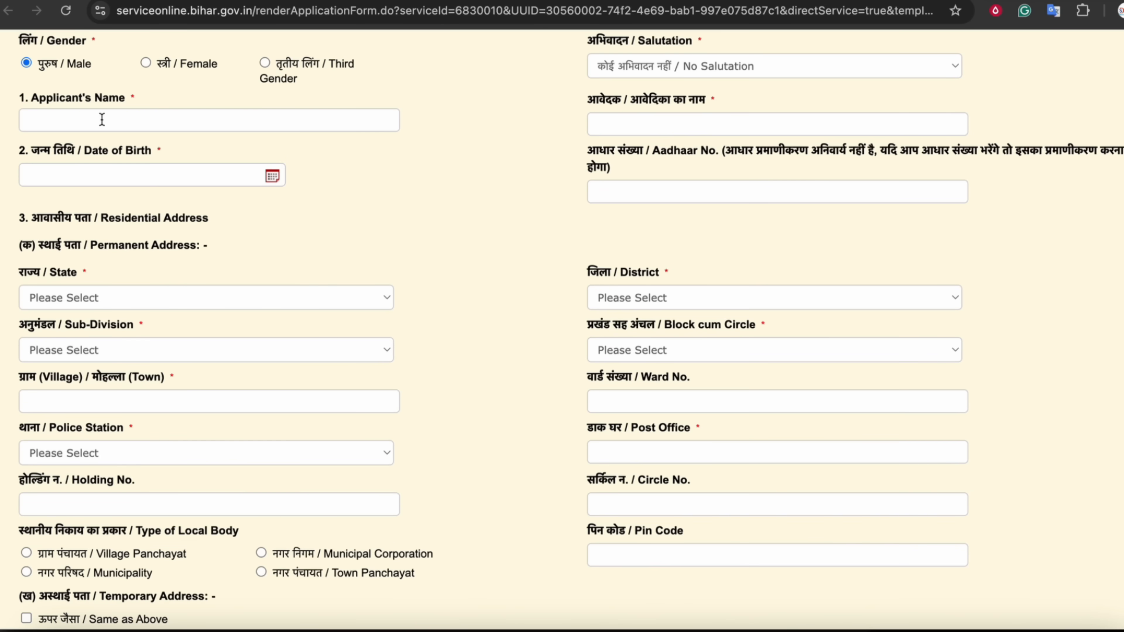
key(Caps_Lock)
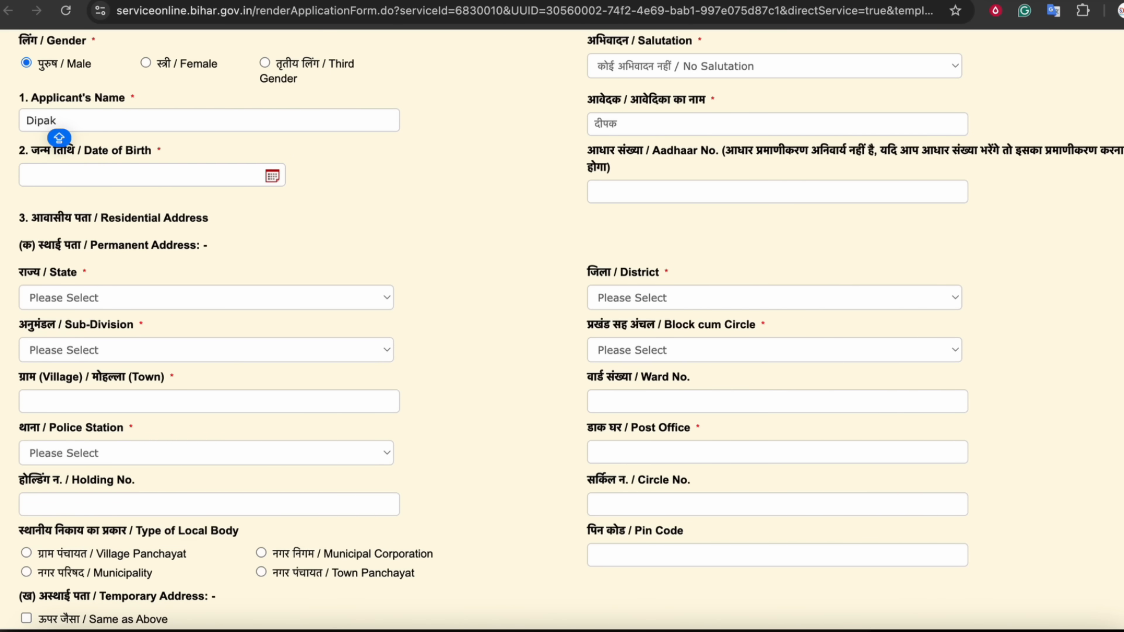
key(Caps_Lock)
key(Caps_Lock)
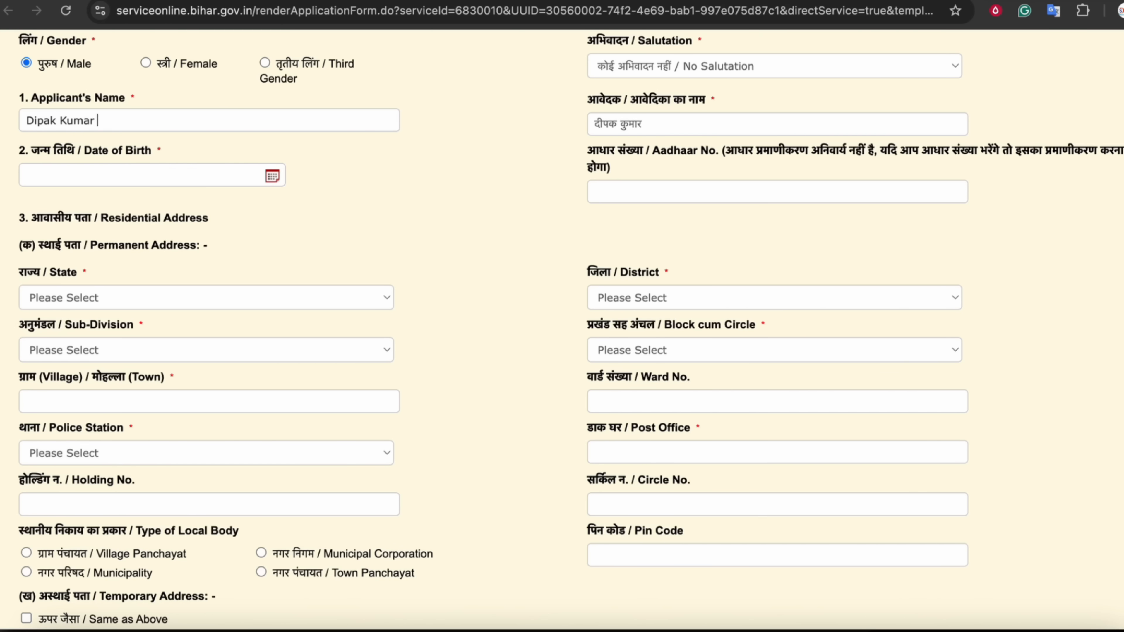
key(Caps_Lock)
key(Tab)
Pick a date of birth from the calendar, then clear the date field again
click(491, 168)
click(273, 176)
click(141, 207)
click(87, 116)
click(181, 213)
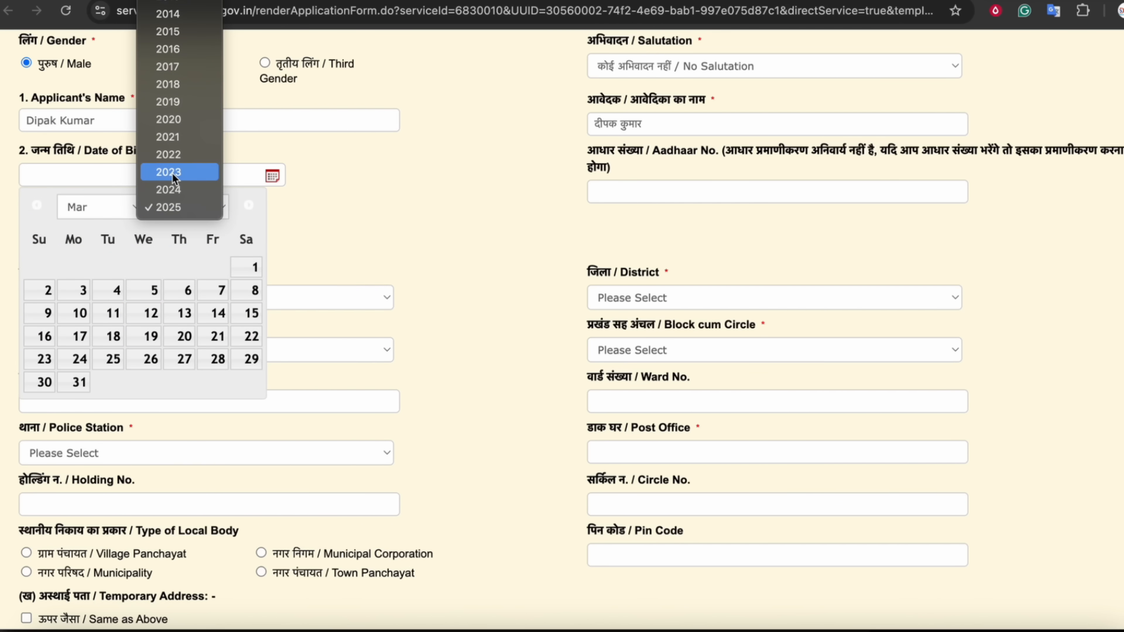
scroll(174, 175, up, 5)
click(178, 132)
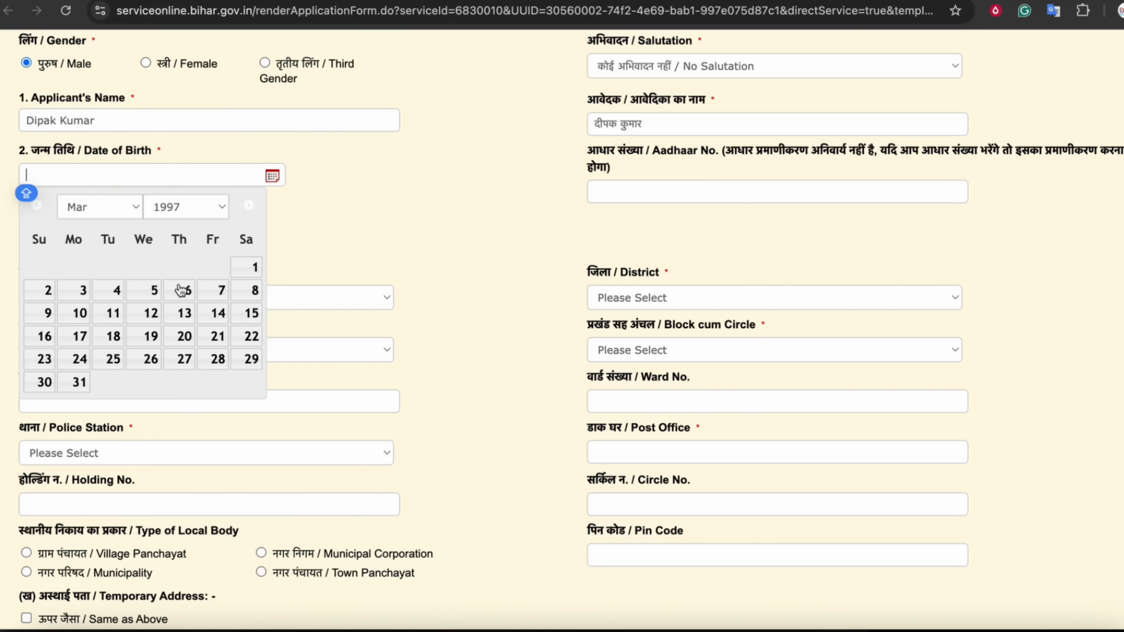
click(181, 292)
drag(106, 176, 4, 180)
key(BackSpace)
click(348, 226)
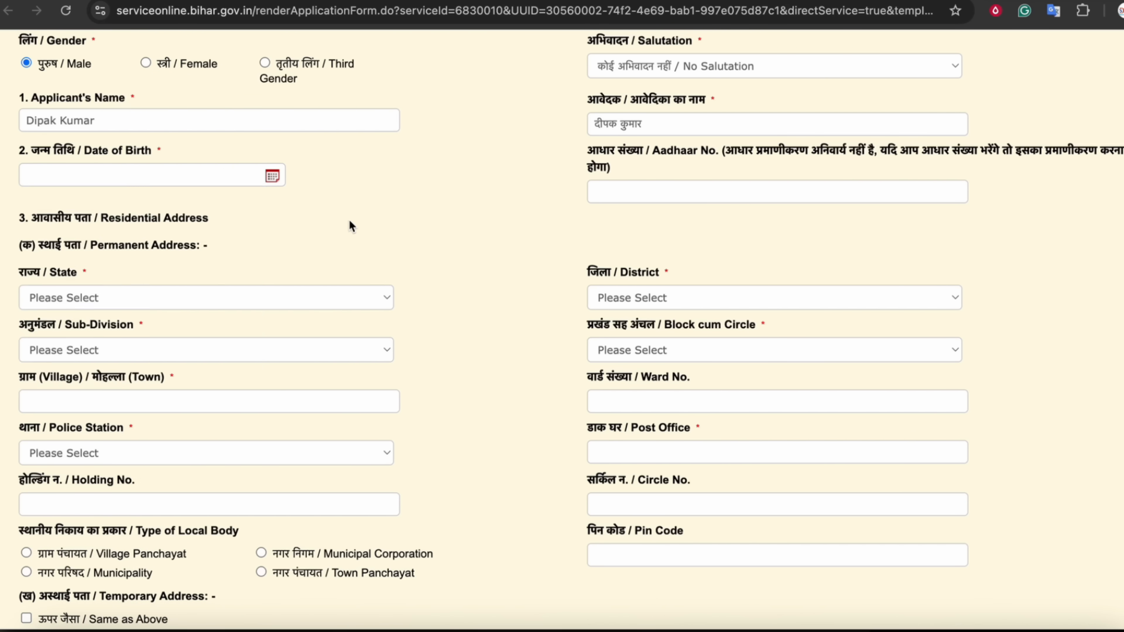
Read the Aadhaar note that Aadhaar is not mandatory and go to the Aadhaar number field
scroll(416, 188, down, 3)
drag(619, 58, 875, 60)
click(780, 83)
click(878, 61)
drag(1001, 62, 1062, 59)
click(1063, 64)
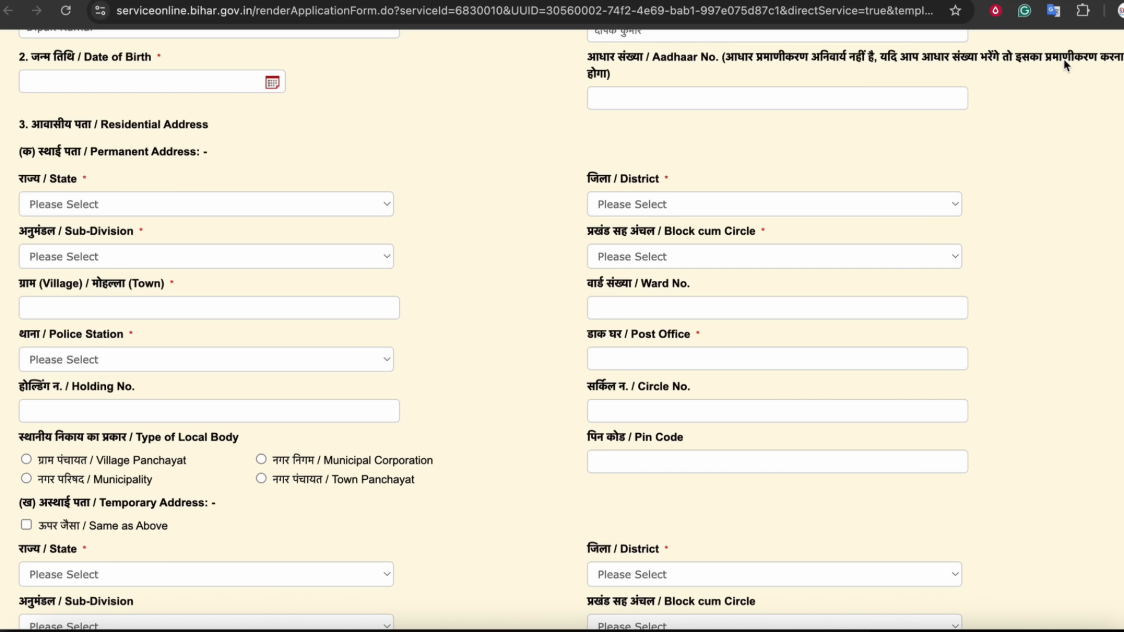
click(686, 99)
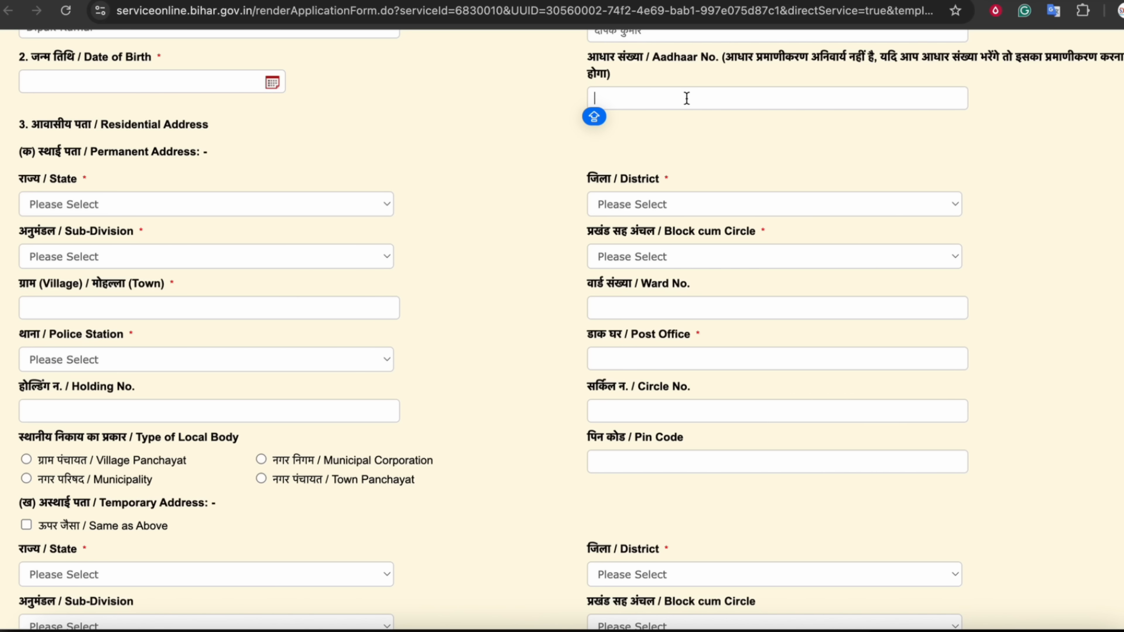
Review the Aadhaar note and the Permanent Address heading
drag(611, 73, 588, 59)
click(591, 61)
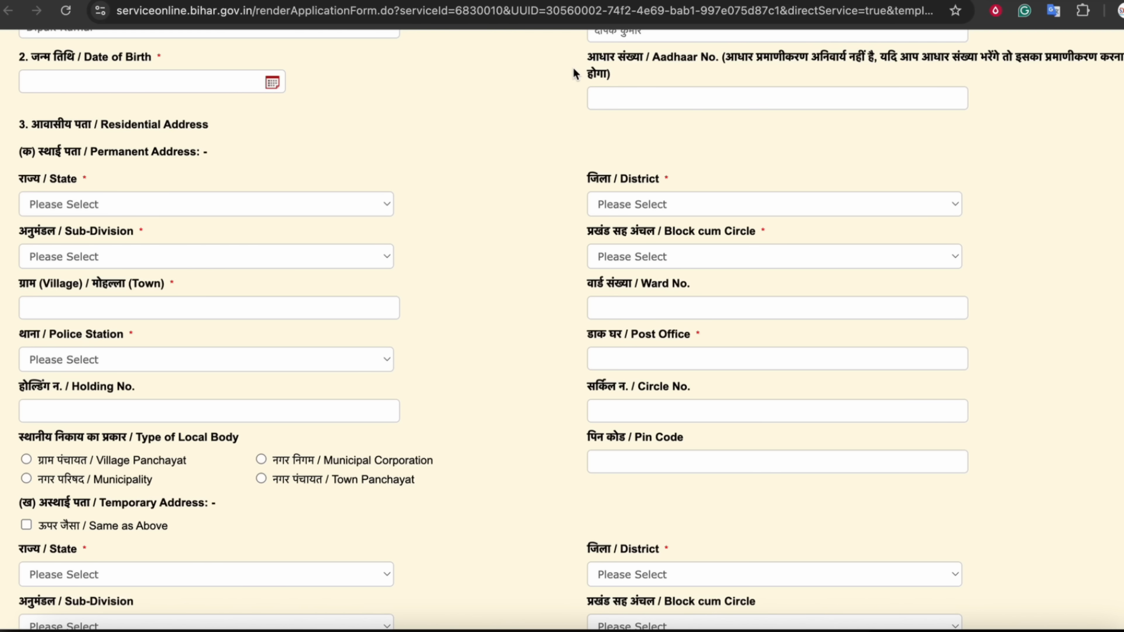
drag(589, 62, 621, 77)
click(621, 80)
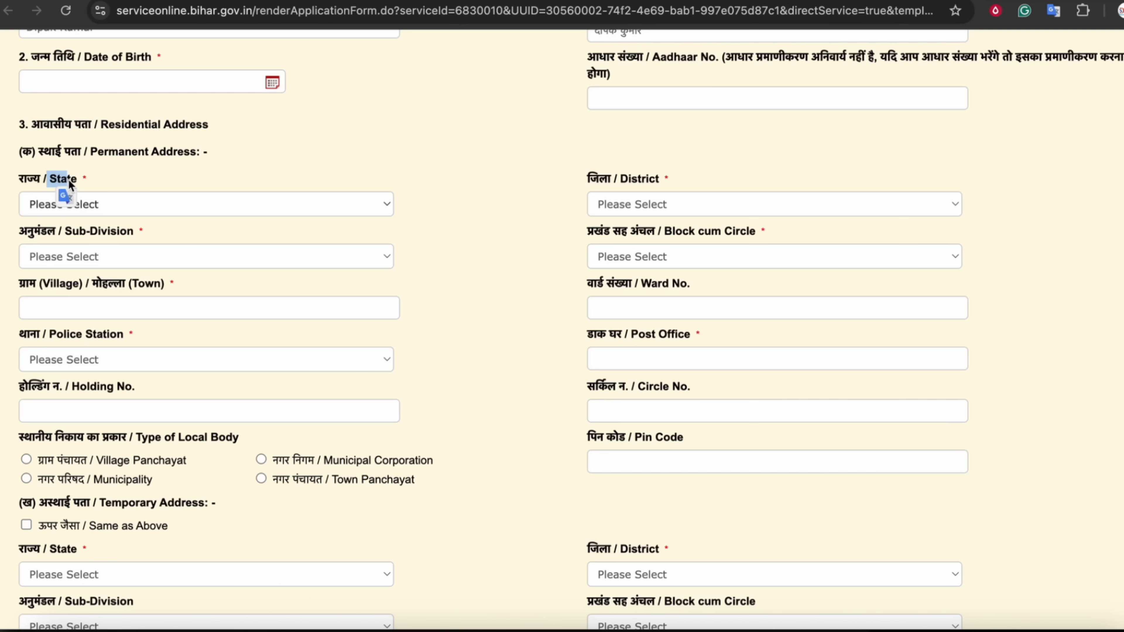
click(135, 127)
click(100, 152)
drag(100, 152, 195, 151)
Set the permanent address state to BIHAR, leaving the district unchosen
click(148, 196)
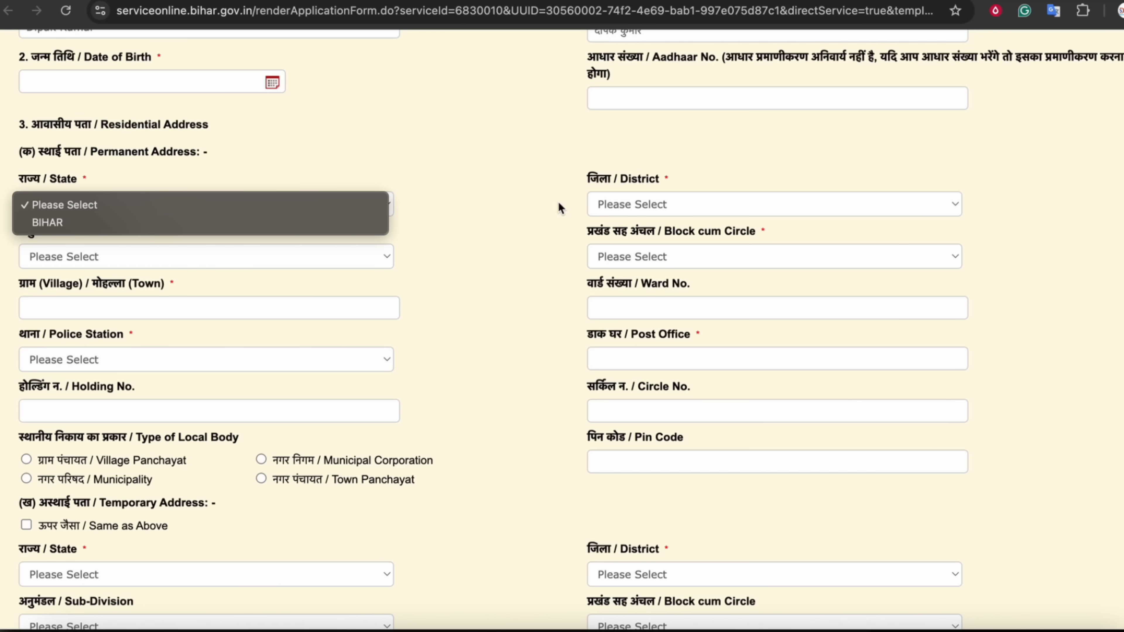
click(295, 222)
click(654, 204)
click(637, 204)
click(636, 204)
click(76, 250)
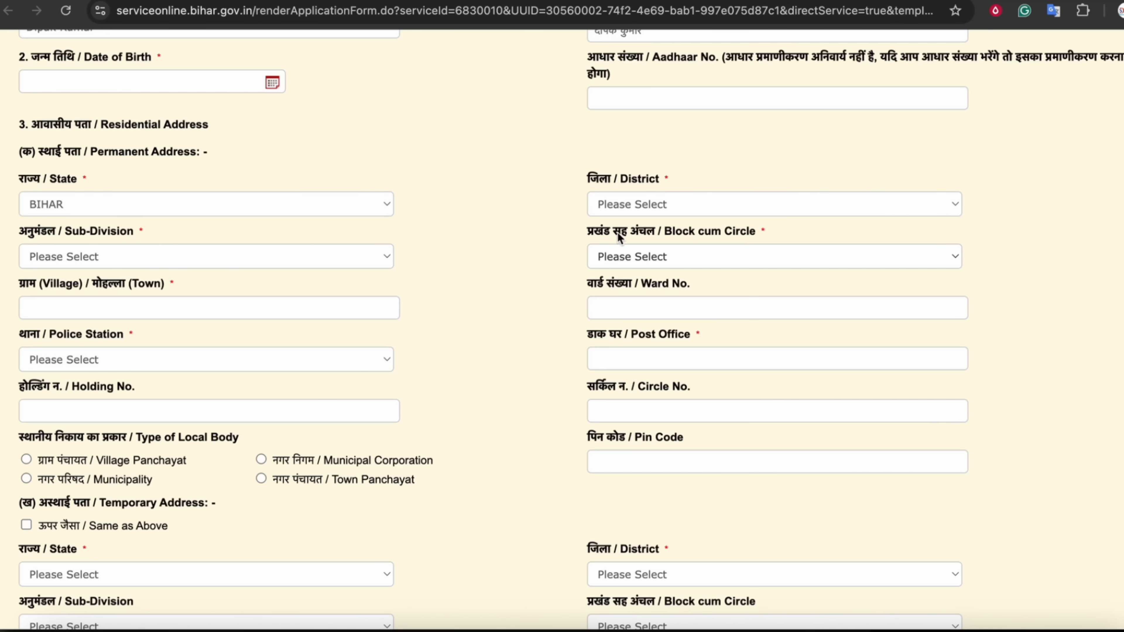
drag(614, 231, 723, 230)
Step through the village/town, ward, police station, post office, holding and circle fields, leaving them blank
click(136, 307)
click(633, 316)
click(109, 362)
click(105, 358)
click(623, 359)
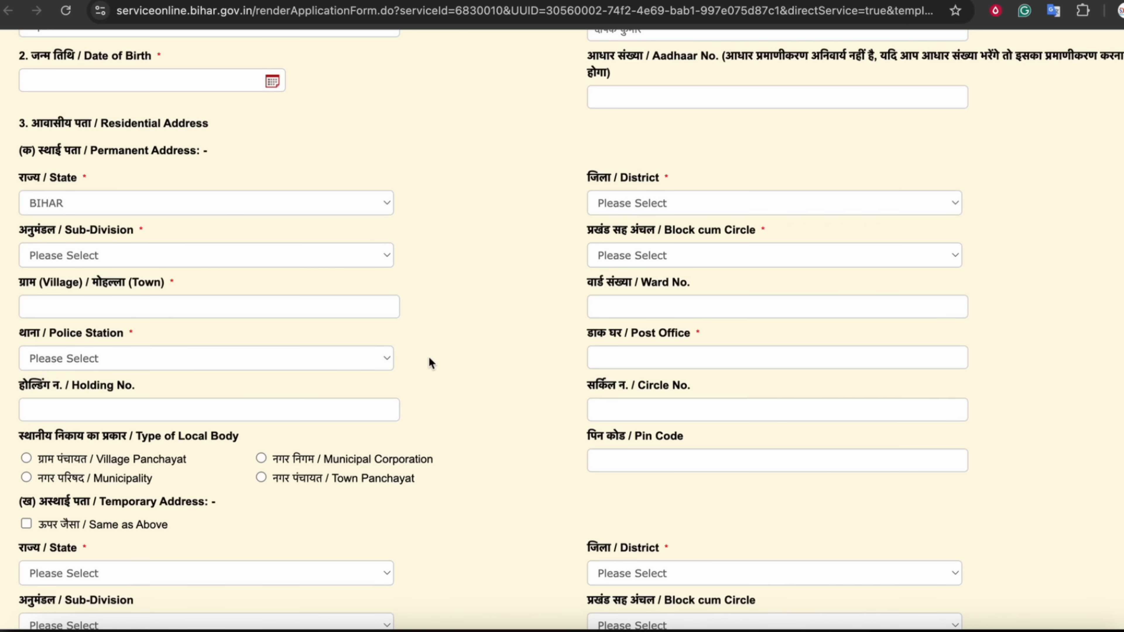
scroll(428, 357, down, 2)
click(131, 286)
click(605, 286)
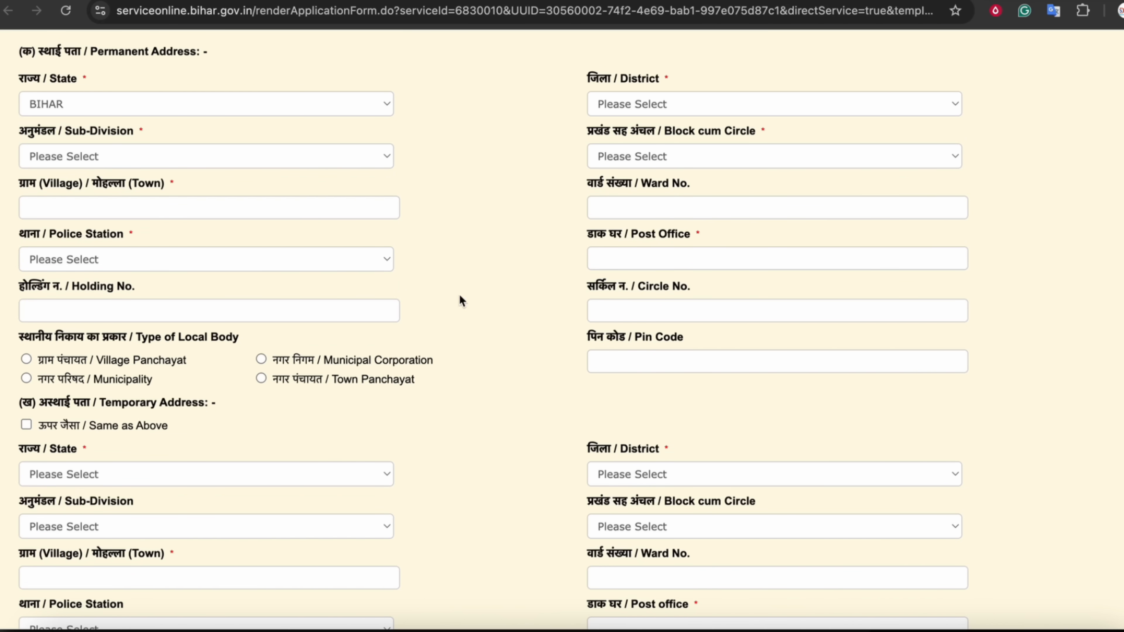
scroll(524, 297, down, 2)
Choose Village Panchayat as the type of local body
drag(53, 273, 132, 277)
click(132, 276)
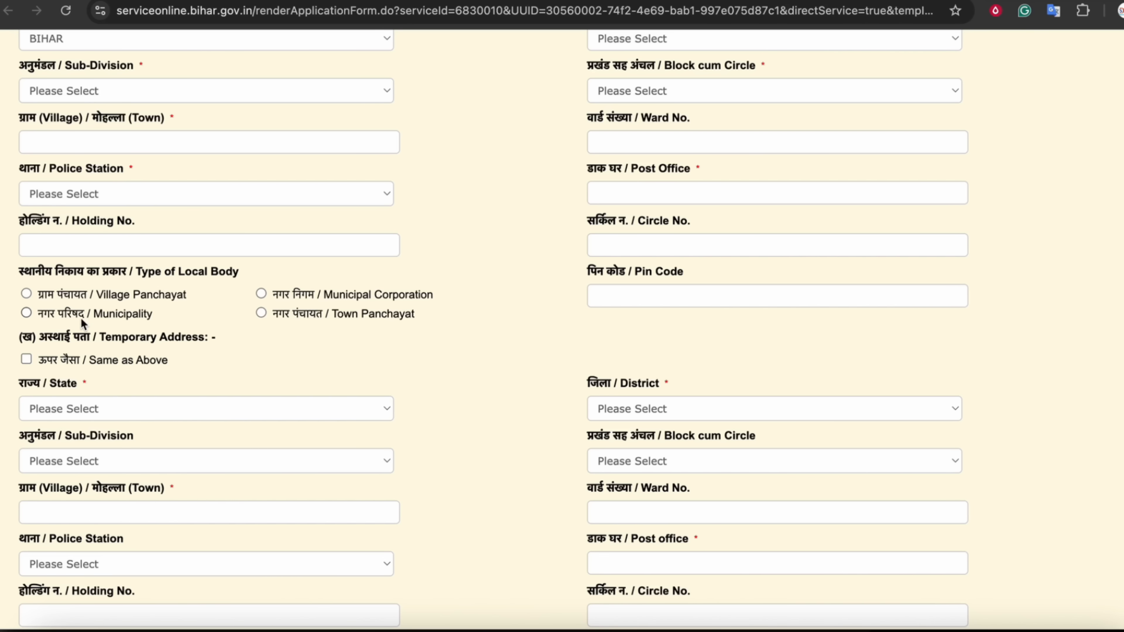
click(116, 297)
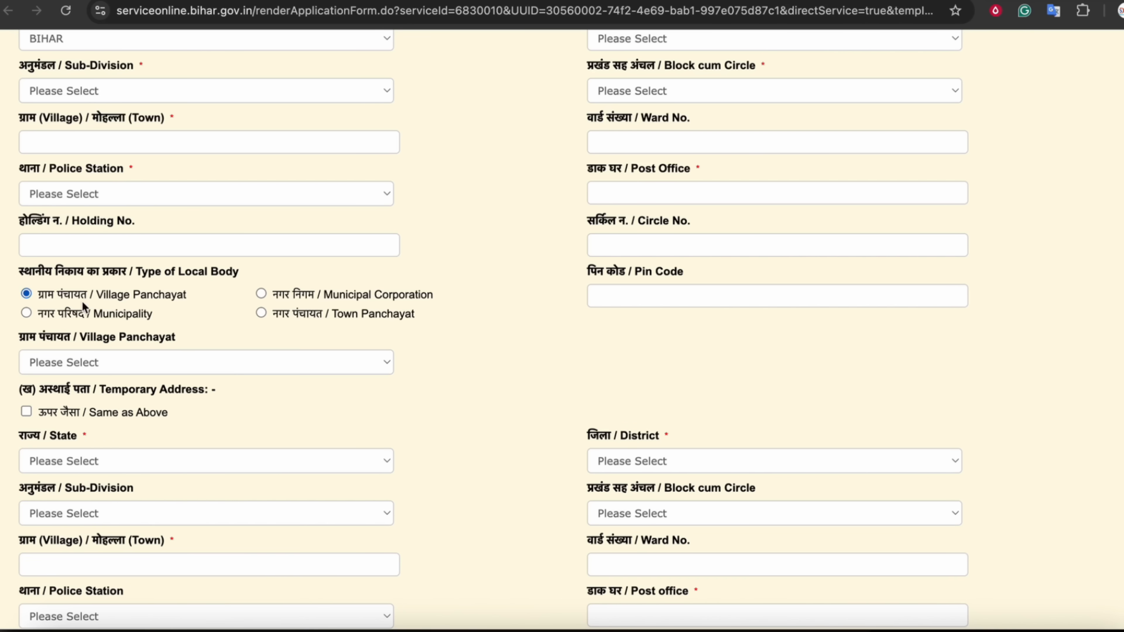
scroll(492, 282, down, 2)
click(160, 306)
click(178, 303)
click(637, 232)
click(616, 215)
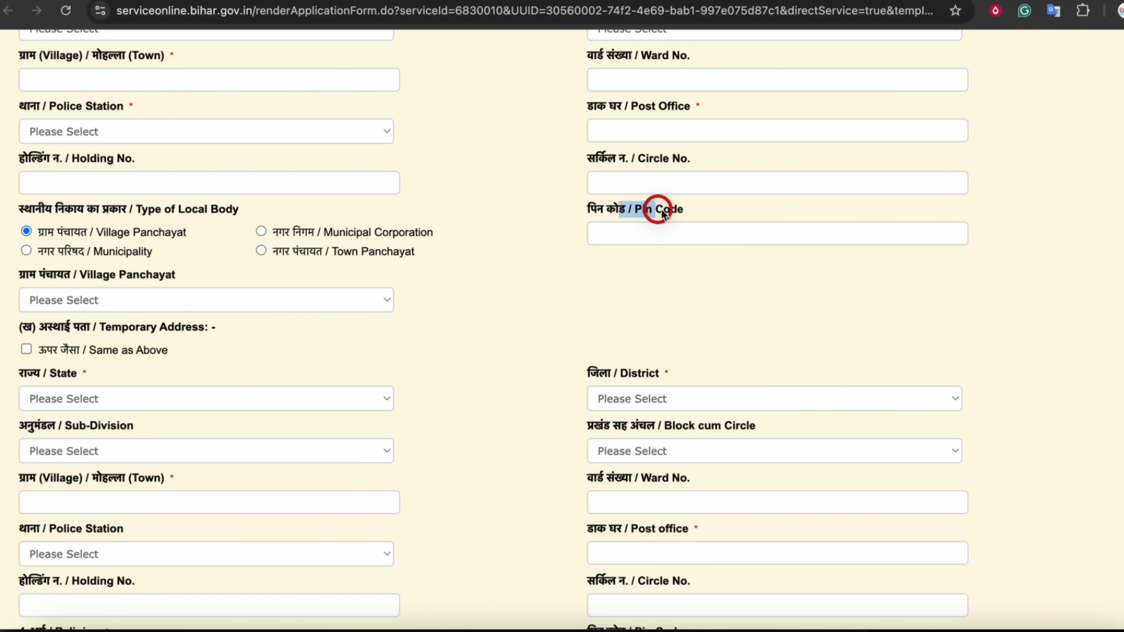
Scroll on to review the temporary address section
scroll(501, 263, down, 2)
scroll(384, 306, down, 2)
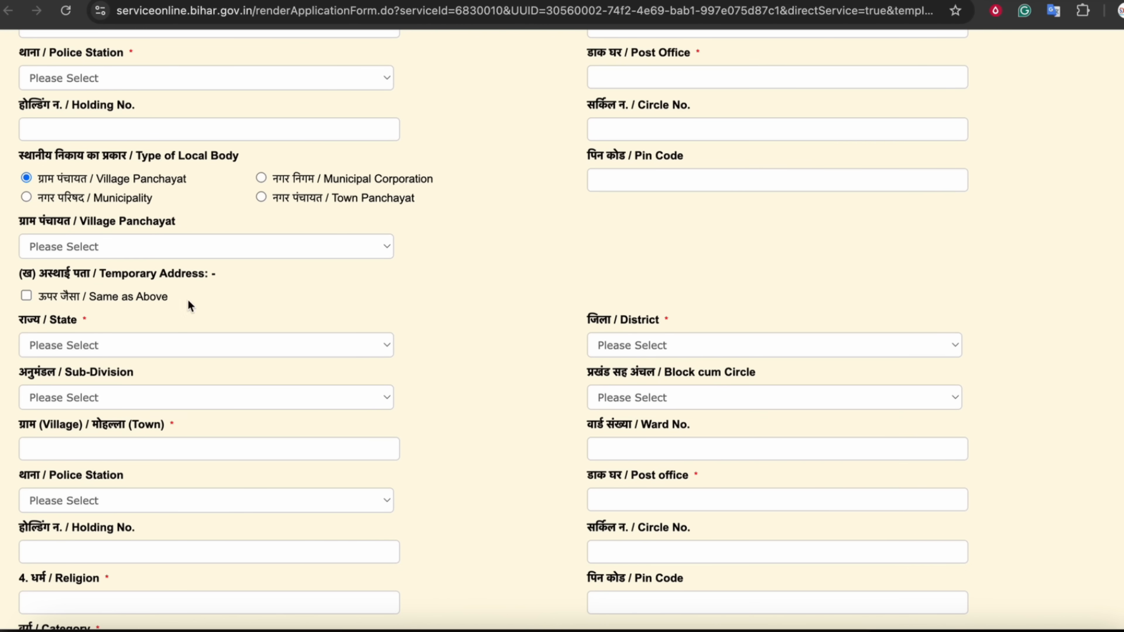
drag(81, 274, 194, 278)
click(194, 279)
scroll(344, 119, up, 8)
scroll(325, 203, down, 7)
scroll(173, 324, down, 20)
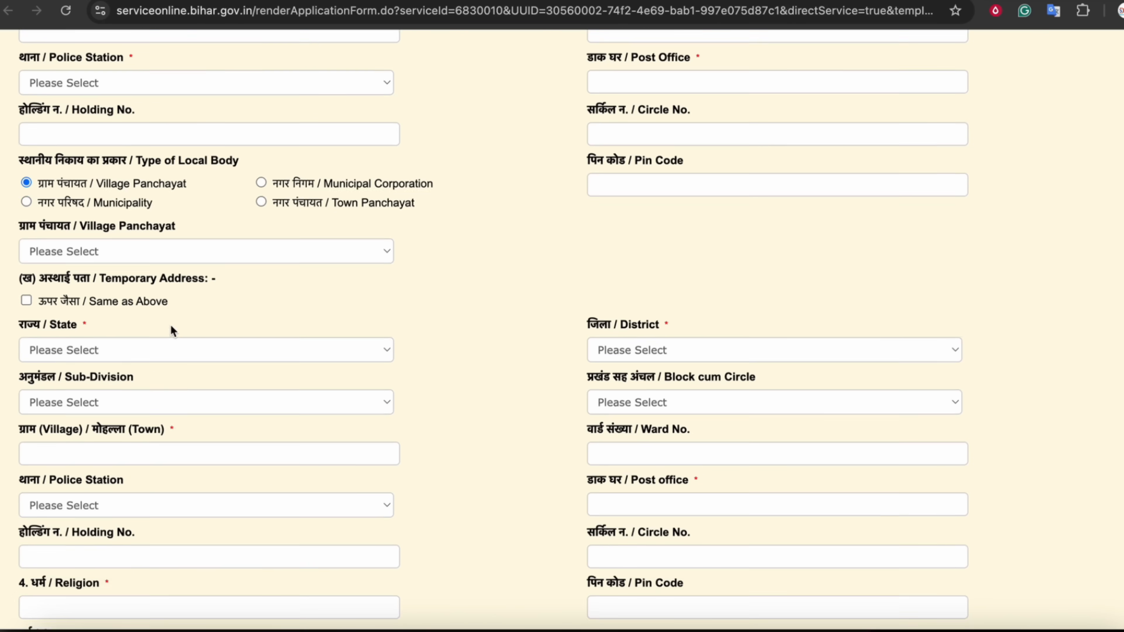
Enter 'hind' as religion and pick पिछड़ा वर्ग (अनुसूची-2) from the category list
scroll(178, 327, down, 4)
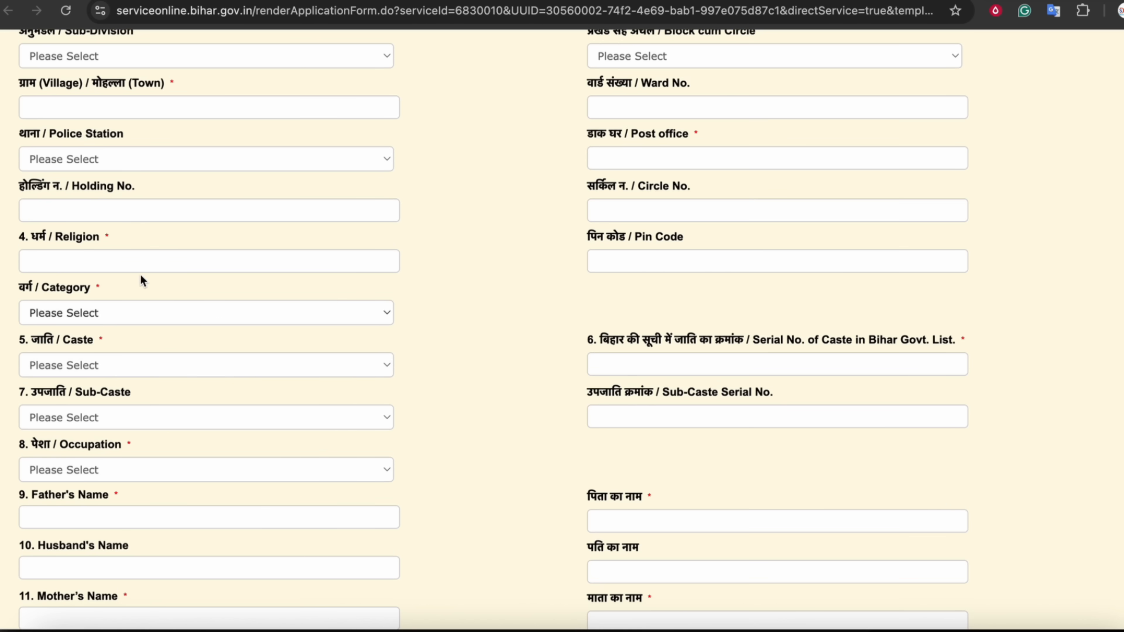
click(110, 259)
text(hindu)
click(95, 311)
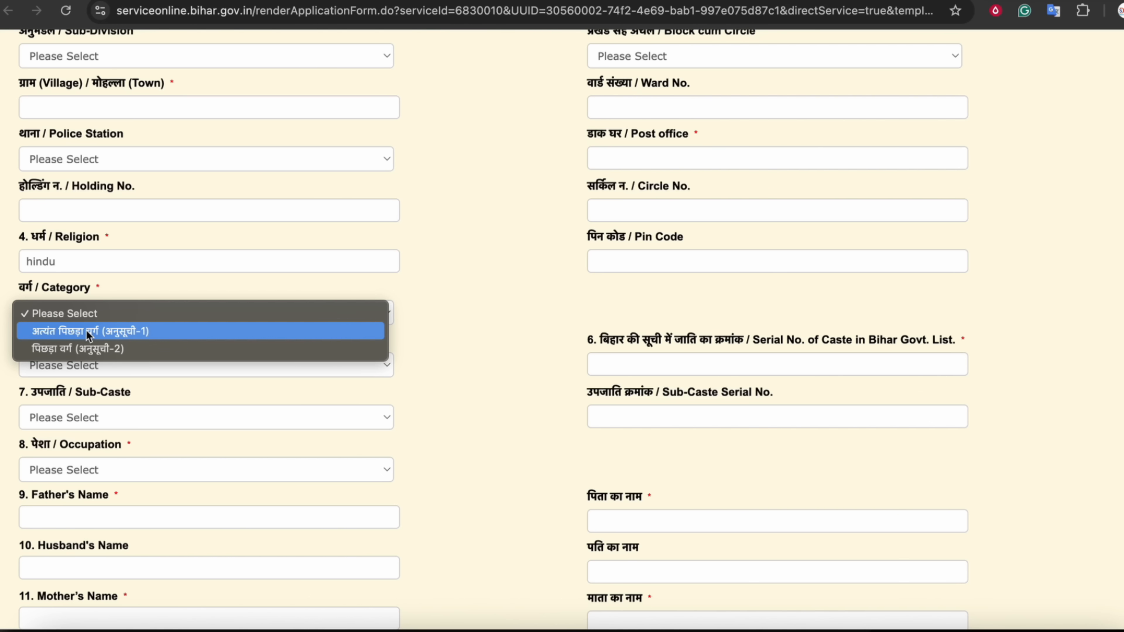
click(85, 329)
click(88, 317)
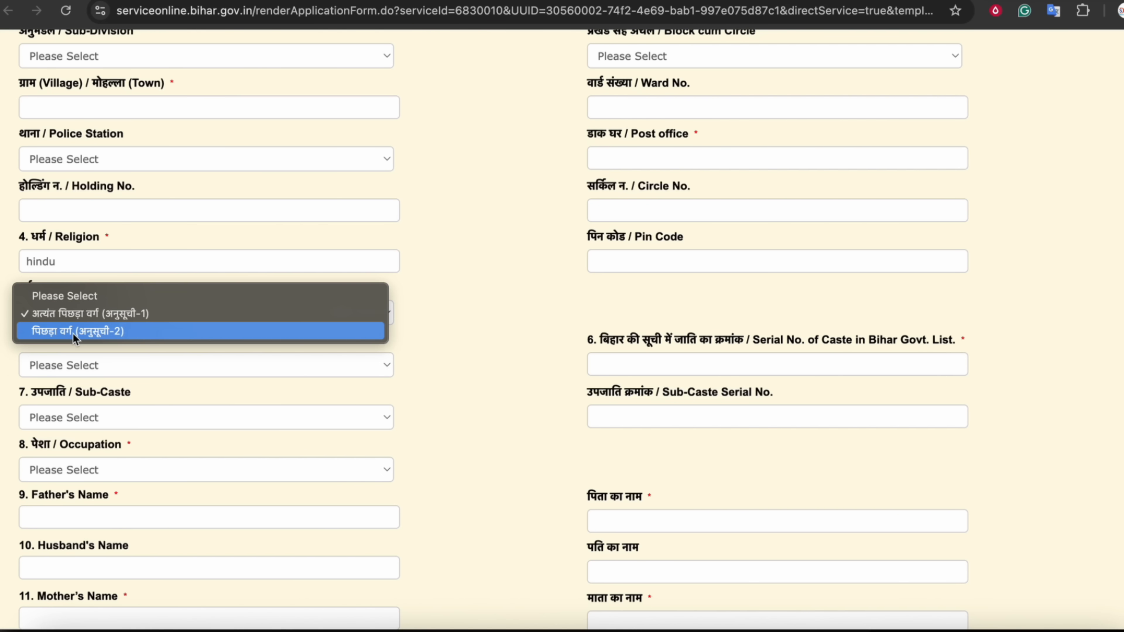
click(73, 332)
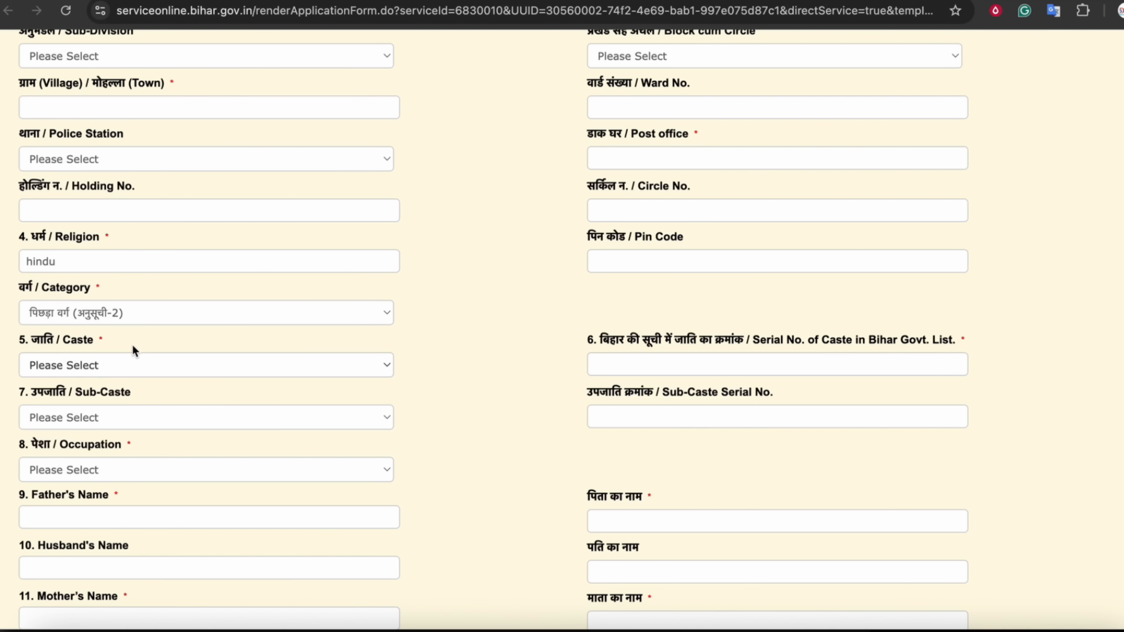
scroll(133, 346, down, 1)
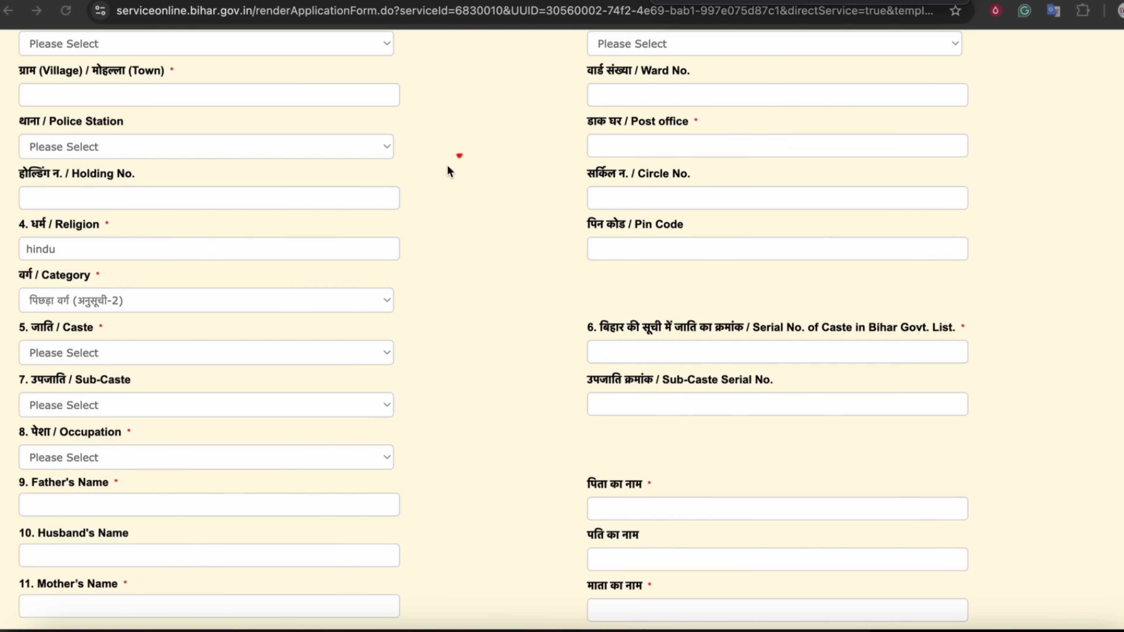
mouse_move(487, 149)
mouse_down()
mouse_move(491, 205)
mouse_move(502, 207)
mouse_up()
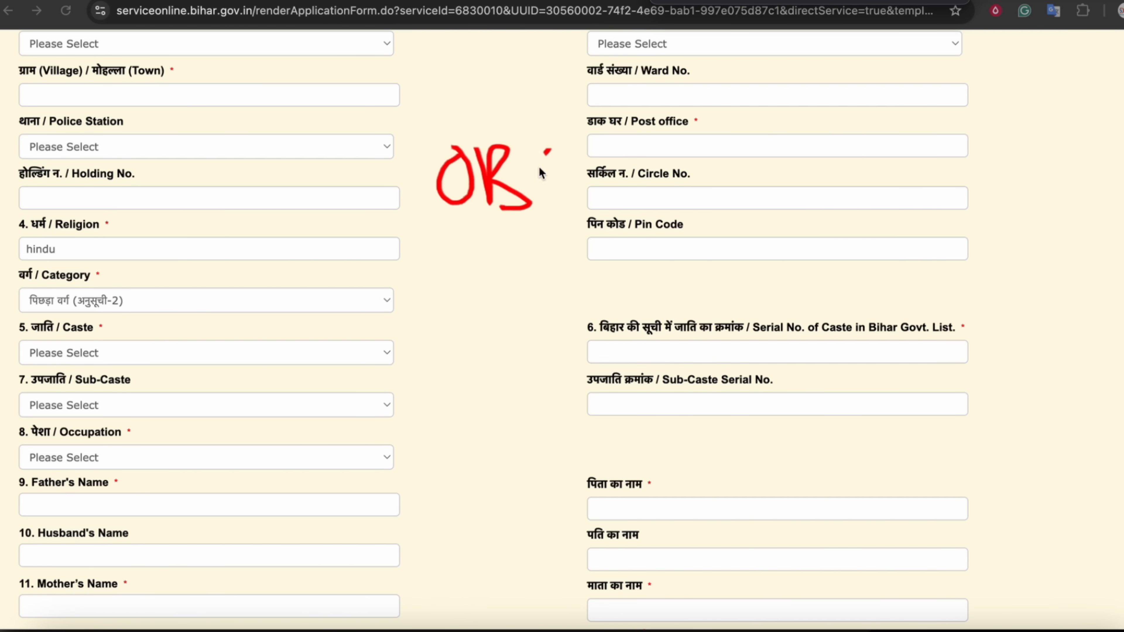
drag(550, 150, 582, 212)
mouse_move(503, 233)
mouse_down()
mouse_move(362, 356)
mouse_move(633, 311)
mouse_up()
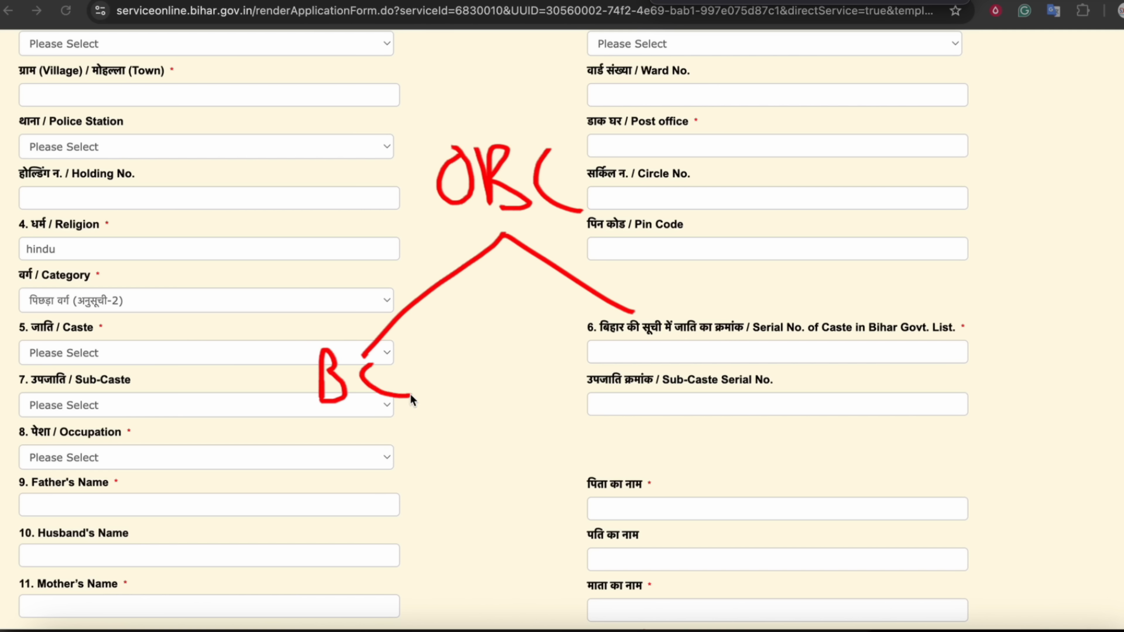
mouse_move(639, 338)
mouse_down()
mouse_move(655, 391)
mouse_move(650, 364)
mouse_up()
mouse_move(662, 335)
mouse_down()
mouse_move(672, 397)
mouse_move(663, 320)
mouse_move(669, 378)
mouse_up()
drag(724, 319, 744, 362)
drag(510, 184, 502, 205)
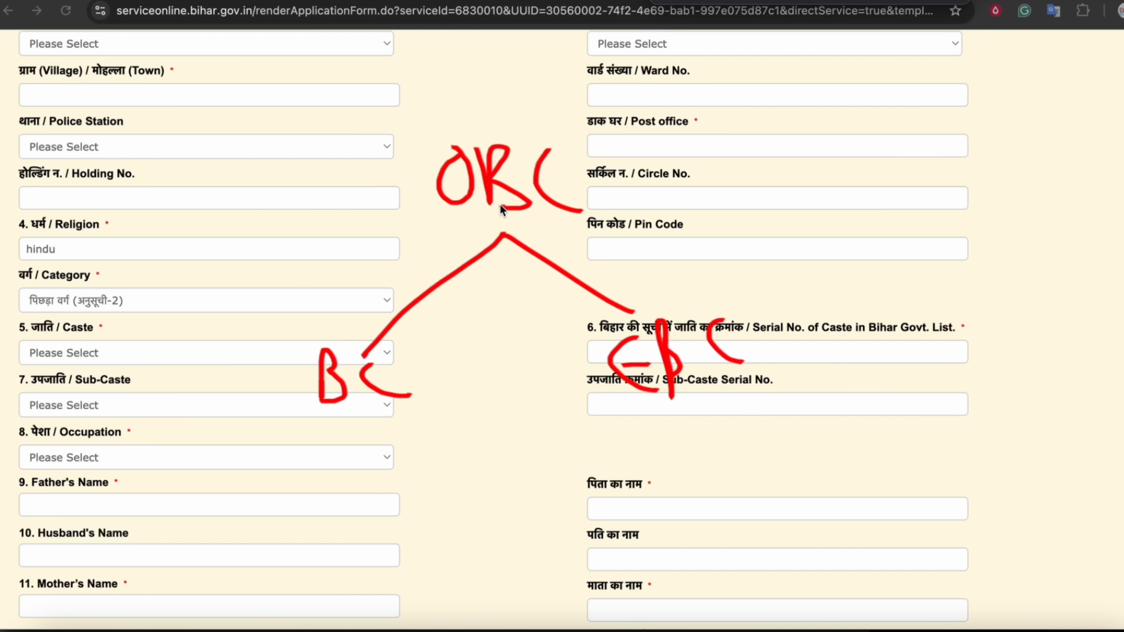
mouse_move(508, 292)
mouse_down()
mouse_move(718, 310)
mouse_move(332, 505)
mouse_move(723, 291)
mouse_move(752, 331)
mouse_move(636, 173)
mouse_up()
drag(662, 127, 613, 179)
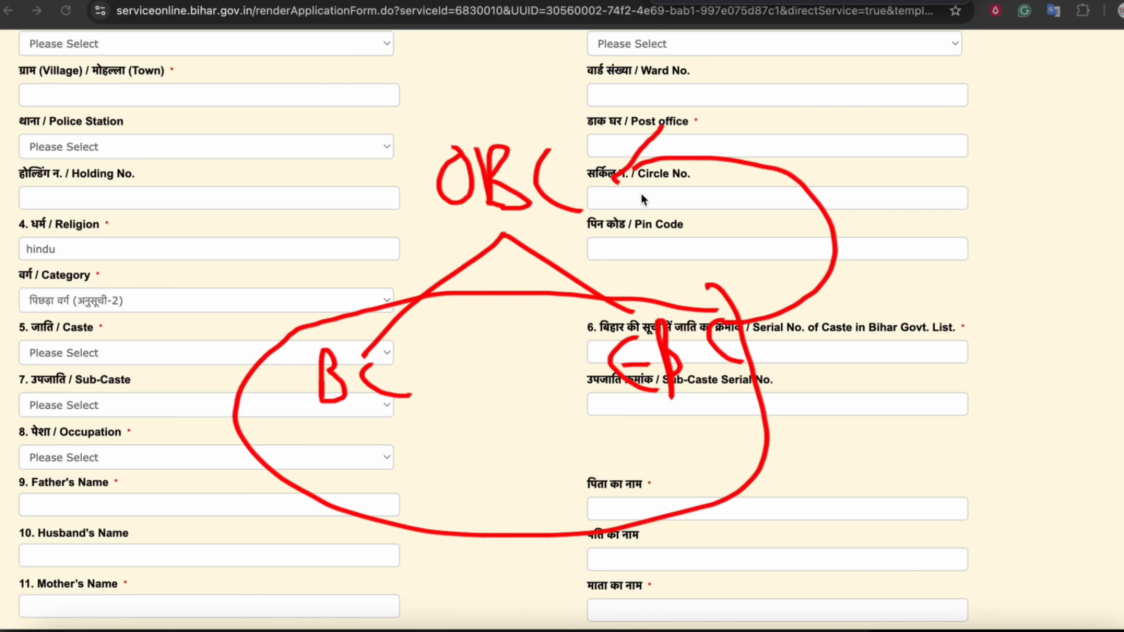
drag(349, 428, 422, 426)
drag(648, 441, 733, 421)
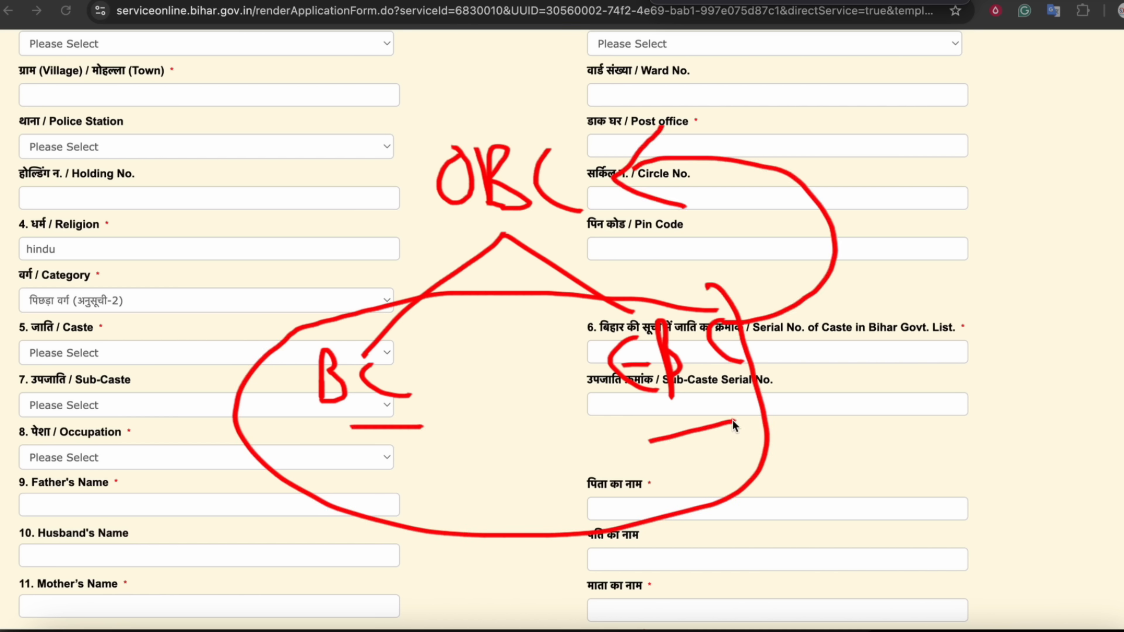
mouse_move(576, 134)
mouse_down()
mouse_move(383, 119)
mouse_move(573, 128)
mouse_move(522, 107)
mouse_up()
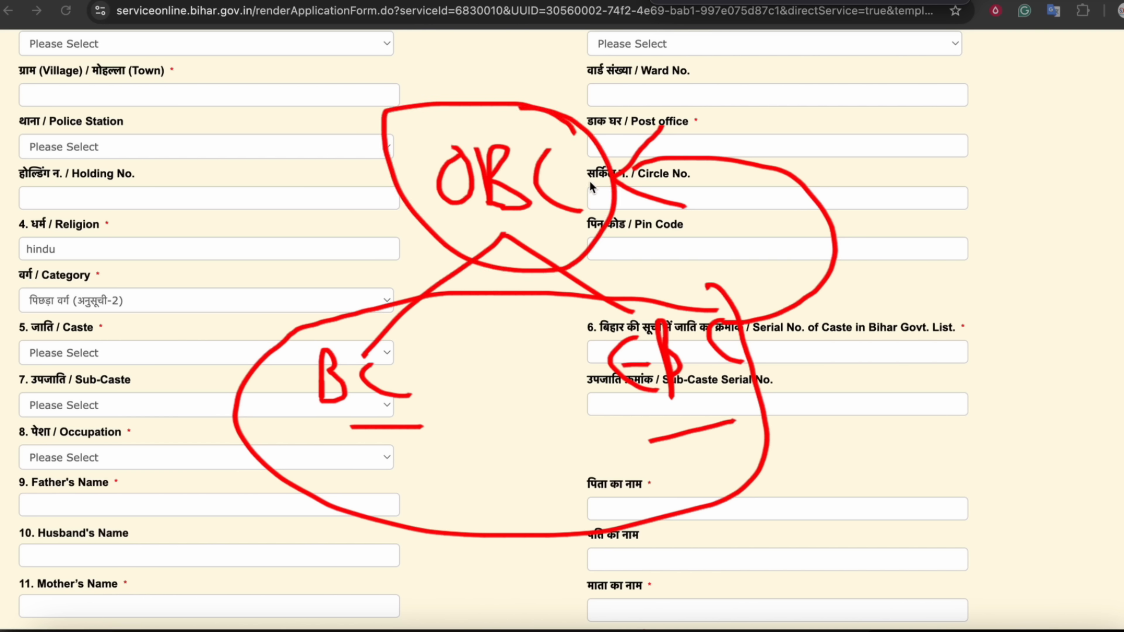
drag(381, 359, 366, 367)
drag(349, 427, 485, 416)
drag(586, 422, 731, 407)
click(953, 2)
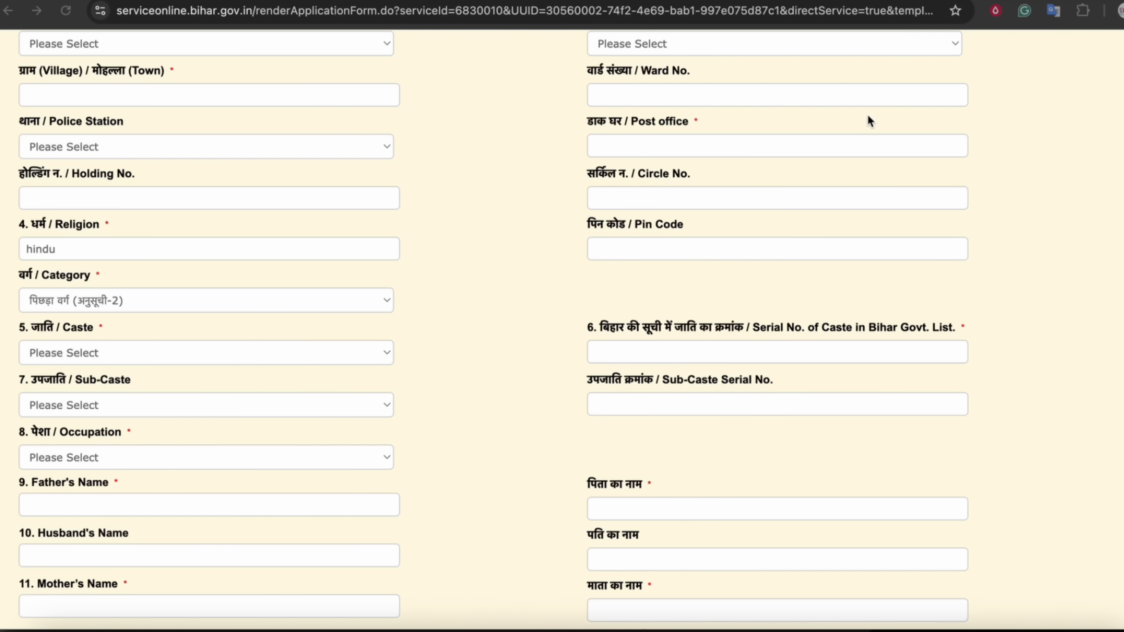
click(441, 262)
Find the Caste list empty, then switch the category to अत्यंत पिछड़ा वर्ग (अनुसूची-1)
scroll(441, 265, down, 1)
scroll(442, 263, down, 3)
click(77, 198)
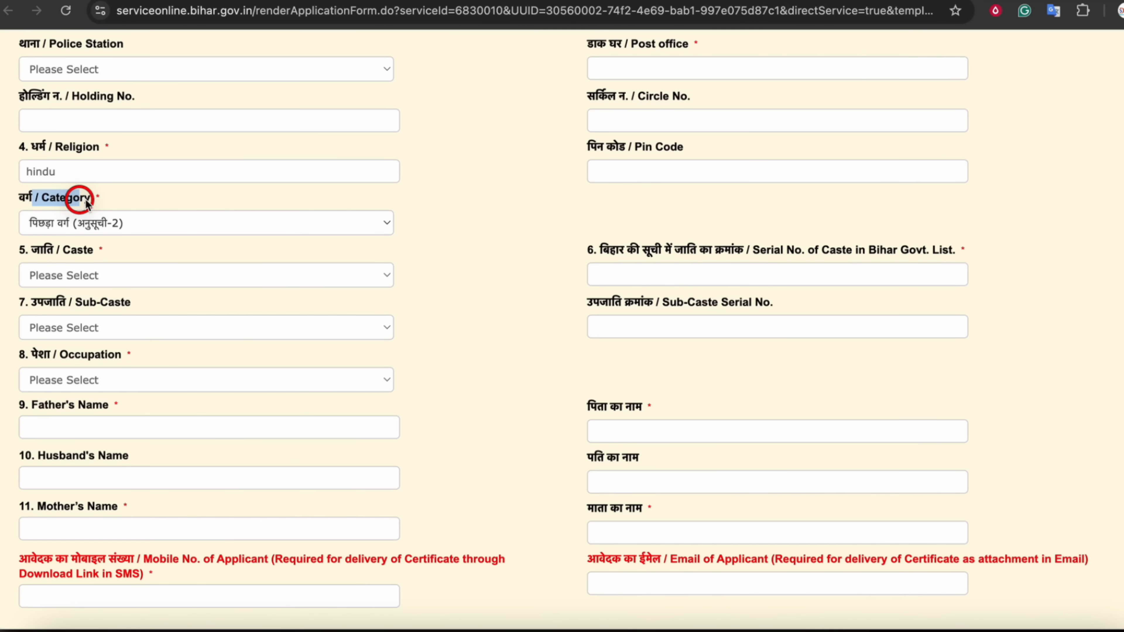
click(105, 275)
click(56, 252)
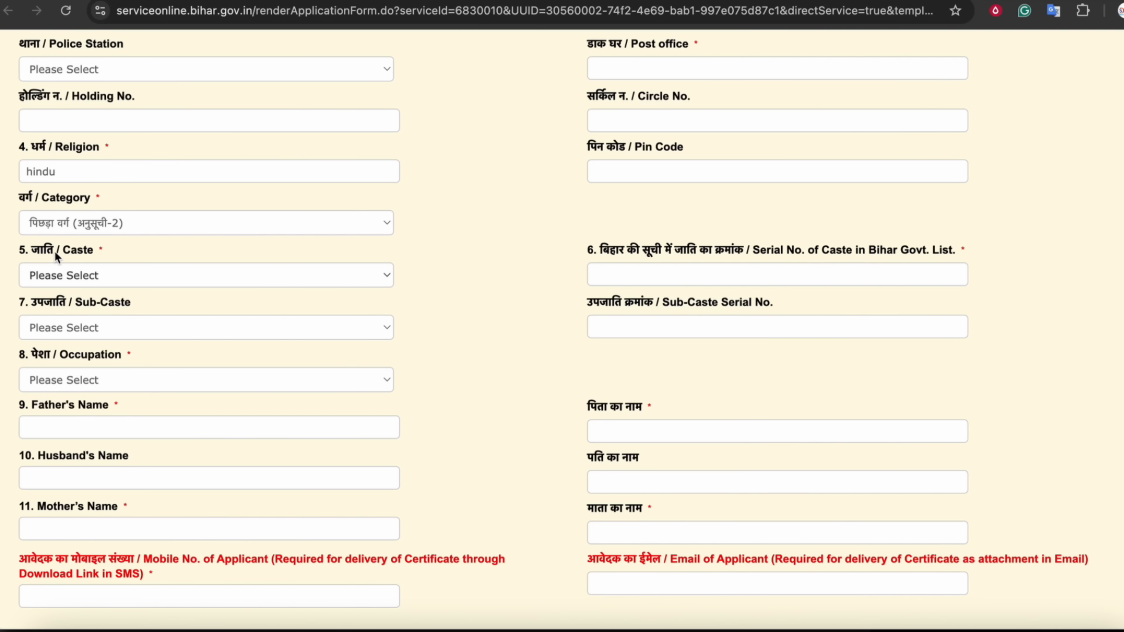
click(238, 278)
click(238, 277)
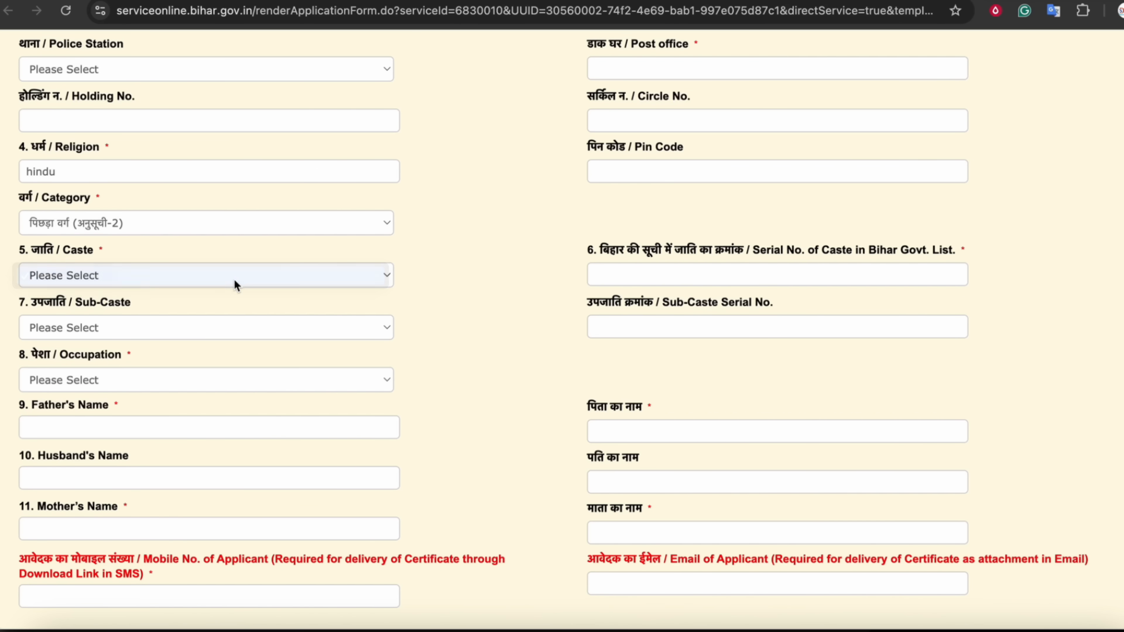
click(71, 226)
click(73, 205)
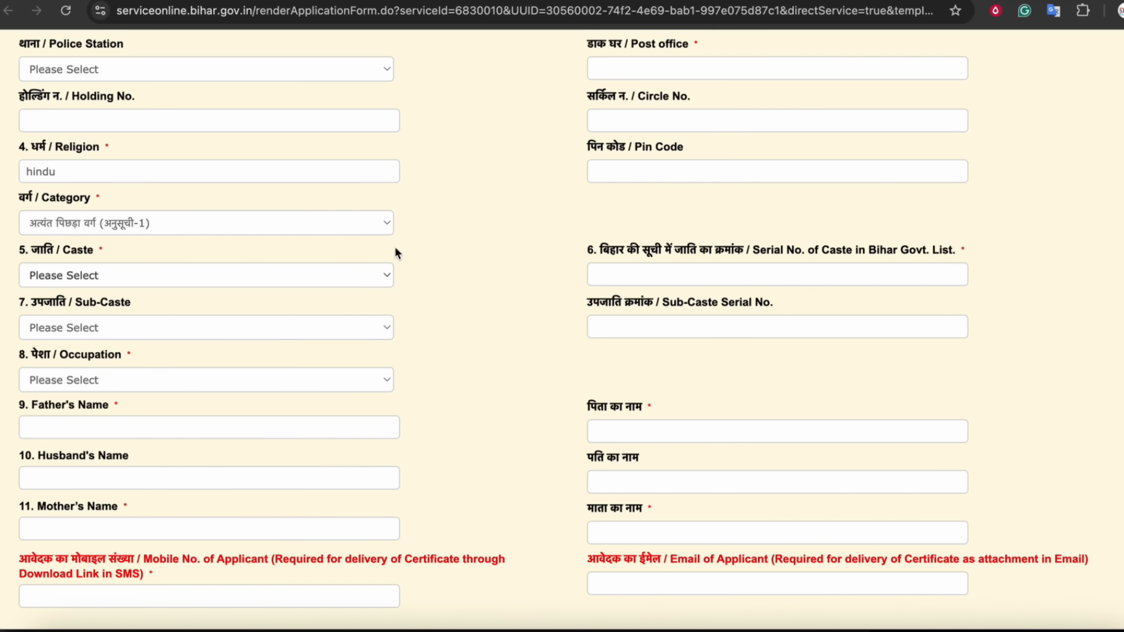
Review the Caste, Serial No. of Caste and Sub-Caste labels
scroll(475, 262, down, 2)
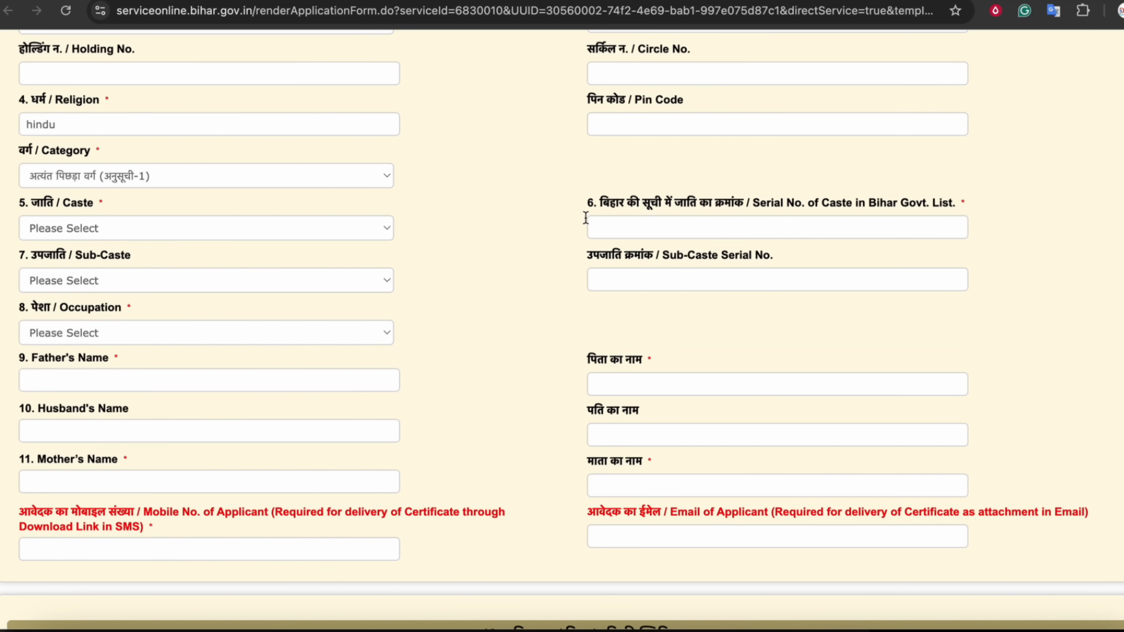
click(74, 194)
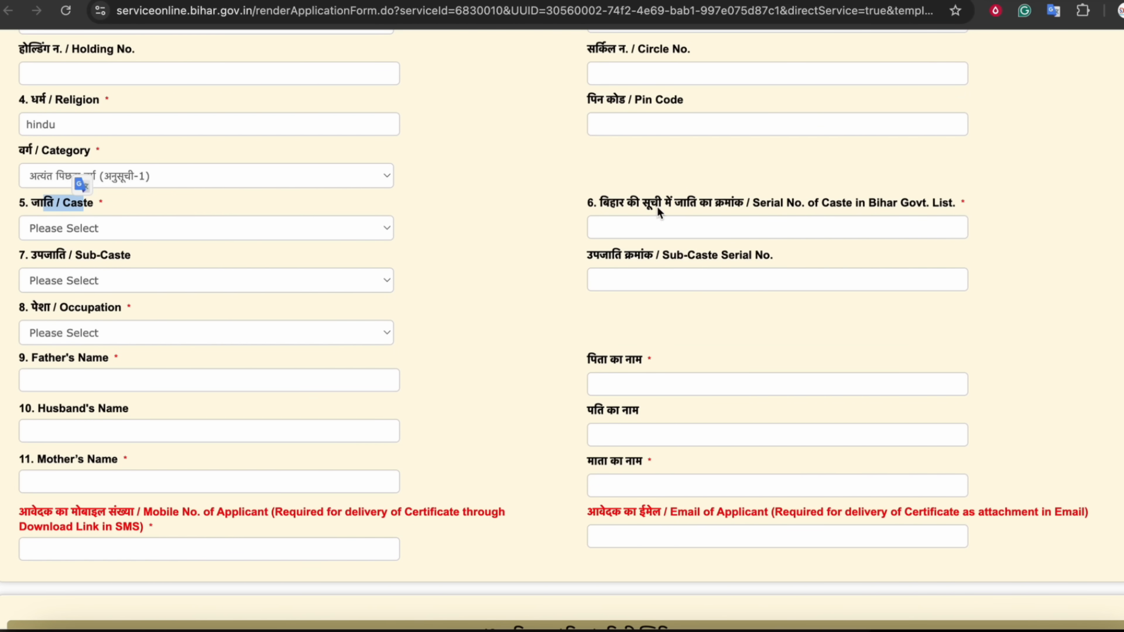
drag(661, 204, 758, 212)
click(805, 213)
scroll(269, 206, down, 2)
drag(31, 197, 100, 199)
drag(599, 200, 697, 199)
click(450, 213)
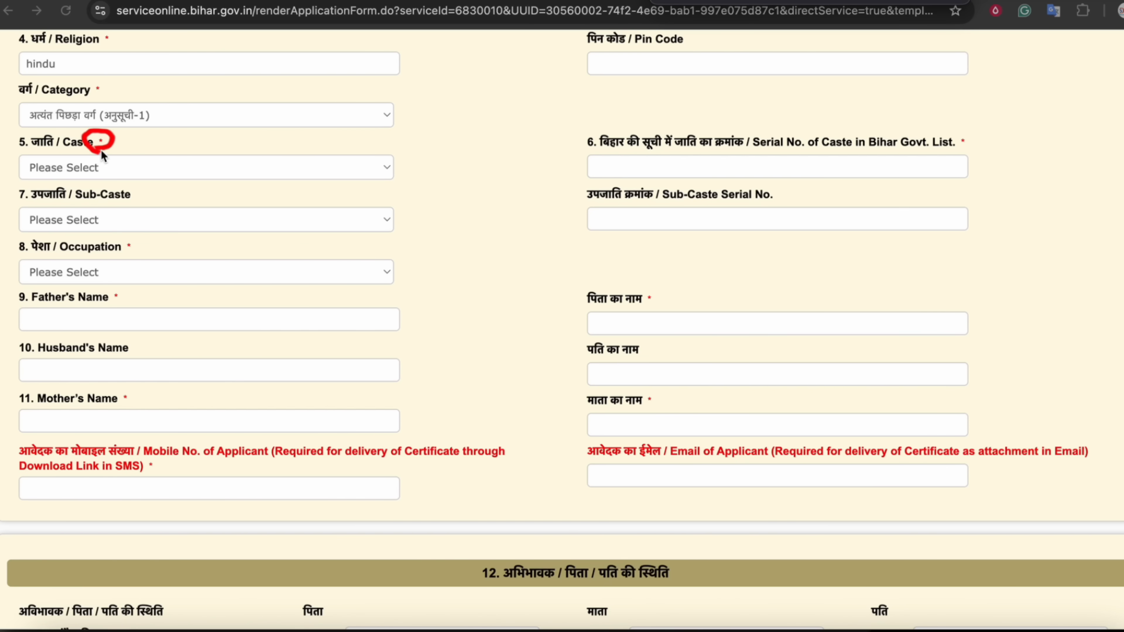
drag(110, 86, 97, 96)
mouse_move(119, 248)
mouse_down()
mouse_move(151, 248)
mouse_move(124, 246)
mouse_up()
drag(559, 191, 582, 193)
drag(574, 40, 582, 44)
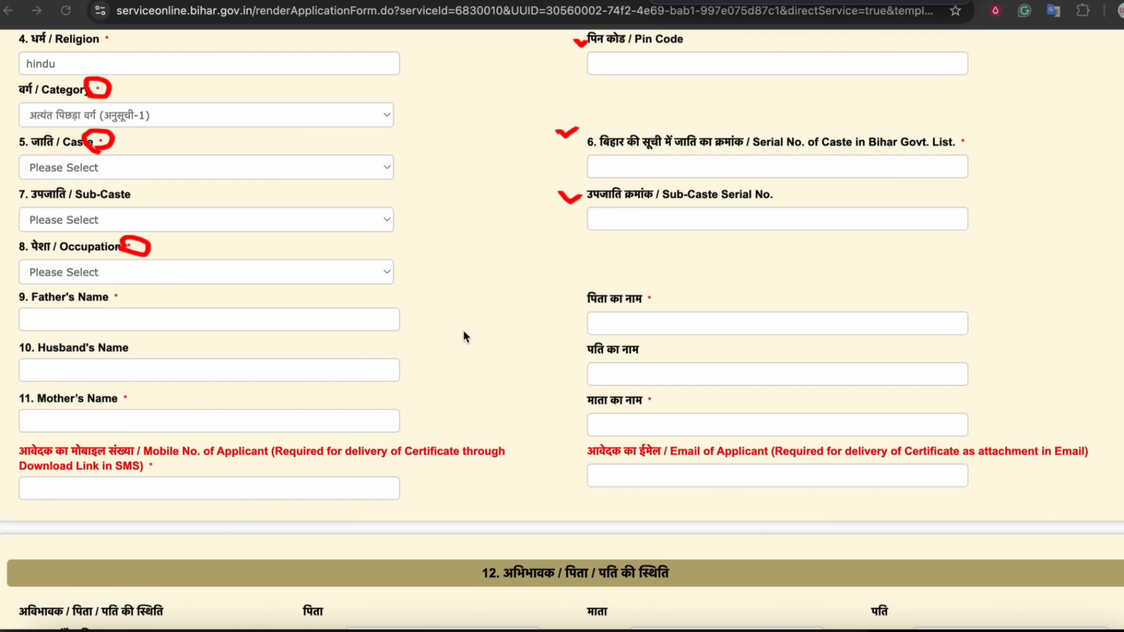
drag(809, 74, 766, 132)
drag(749, 93, 807, 119)
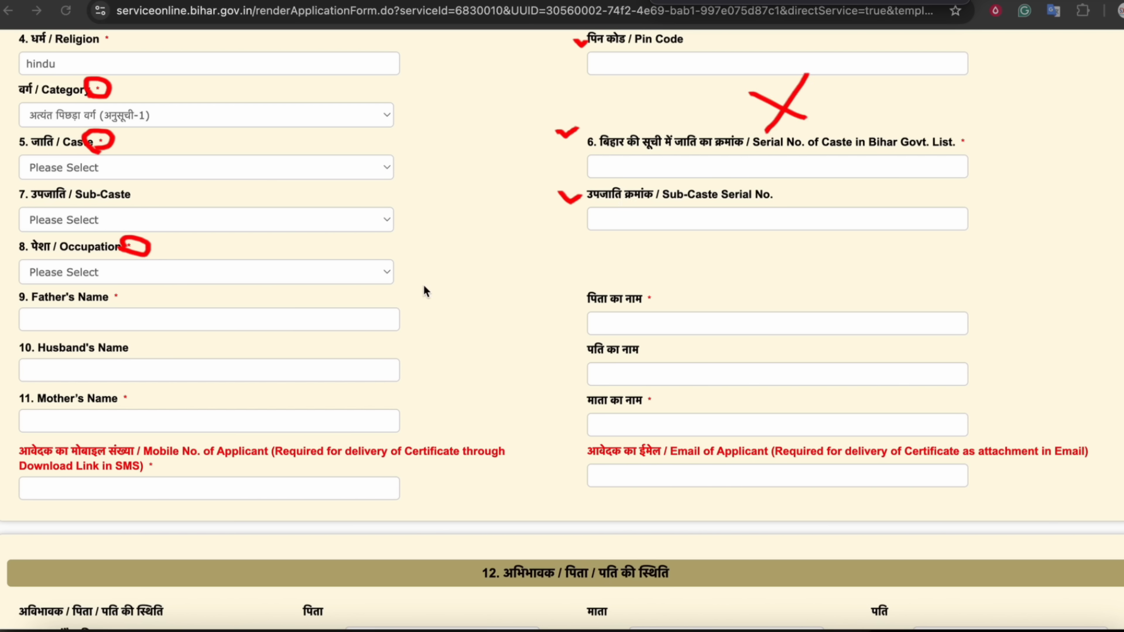
drag(32, 311, 78, 293)
mouse_move(550, 322)
mouse_down()
mouse_move(595, 317)
mouse_move(576, 330)
mouse_up()
mouse_move(32, 362)
mouse_down()
mouse_move(101, 367)
mouse_move(11, 353)
mouse_move(62, 377)
mouse_up()
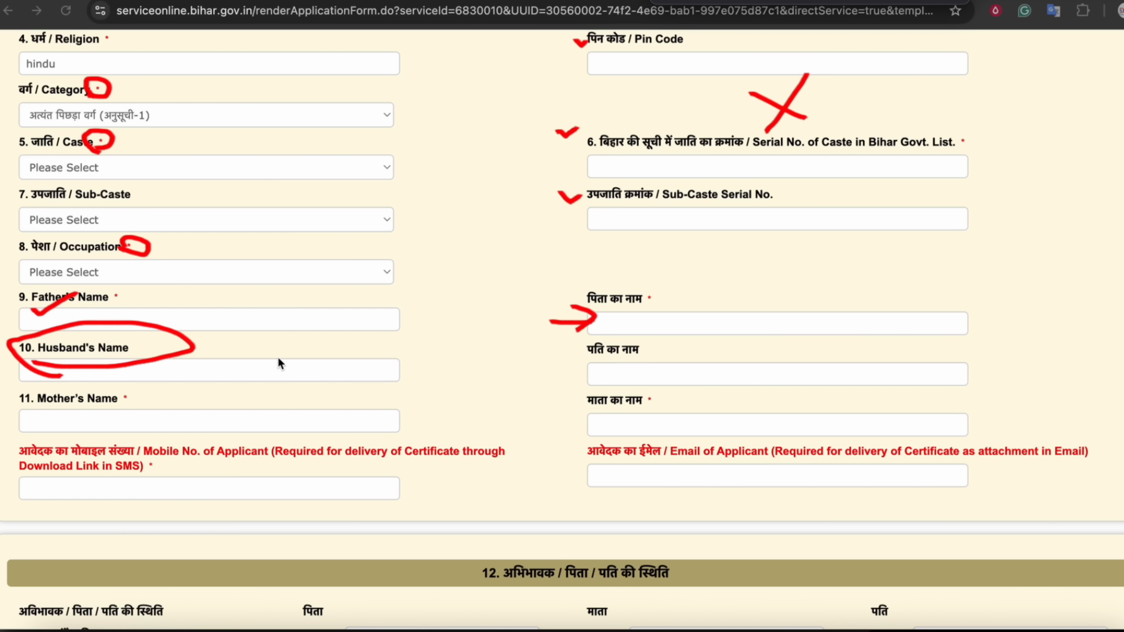
mouse_move(256, 348)
mouse_down()
mouse_move(244, 364)
mouse_move(288, 372)
mouse_up()
drag(554, 366, 594, 353)
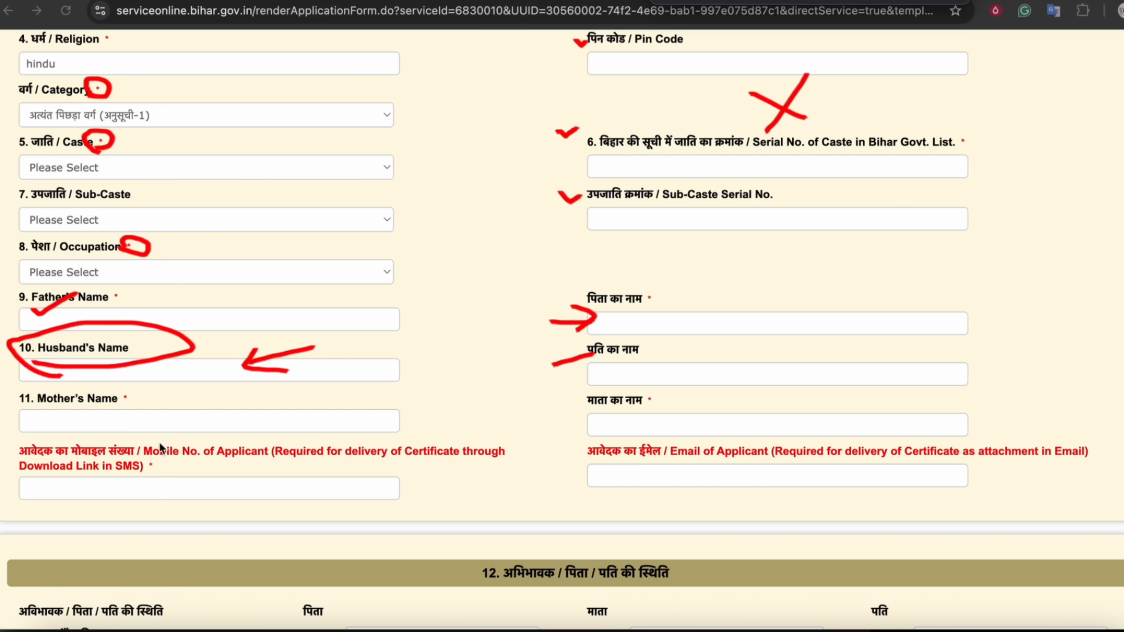
drag(28, 419, 94, 415)
drag(532, 420, 560, 418)
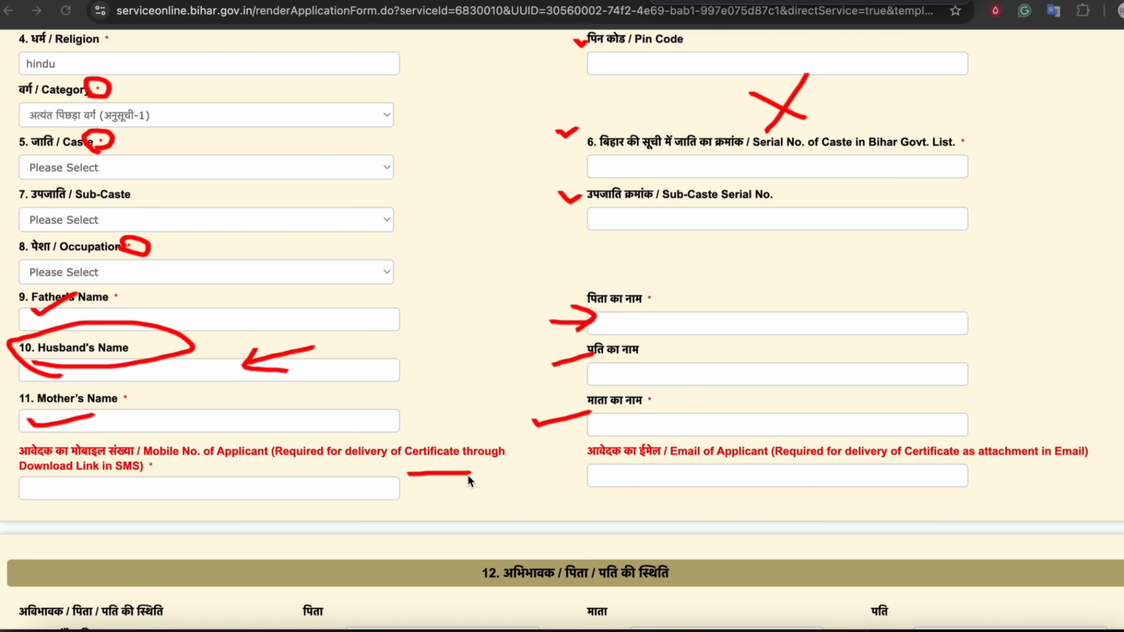
drag(30, 501, 93, 486)
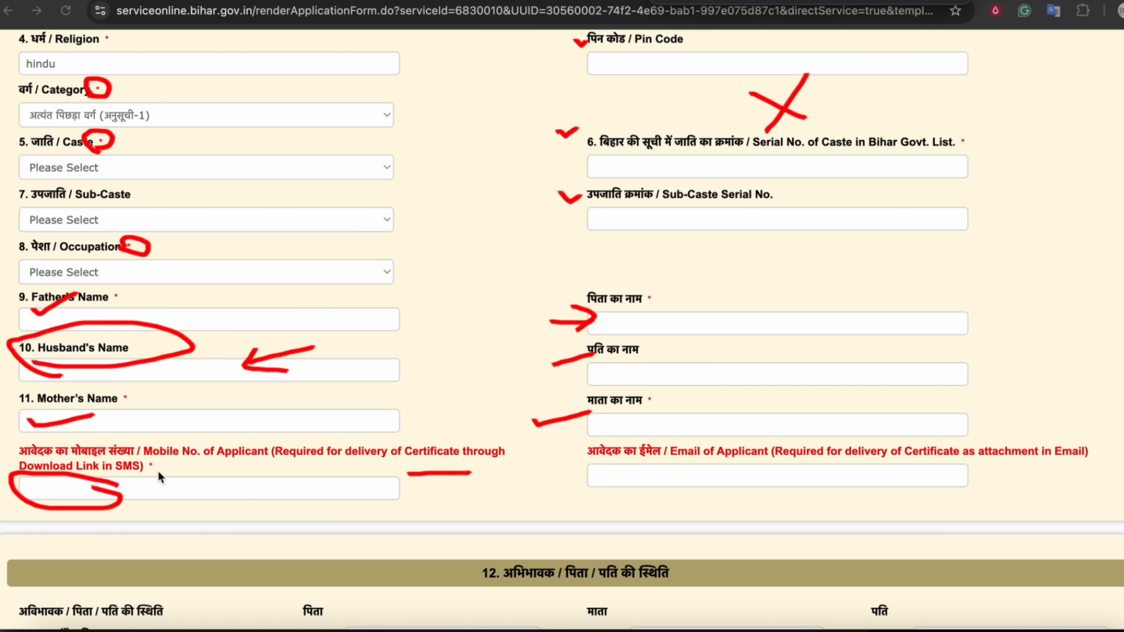
drag(143, 468, 153, 472)
mouse_move(663, 458)
mouse_down()
mouse_move(589, 453)
mouse_move(608, 461)
mouse_up()
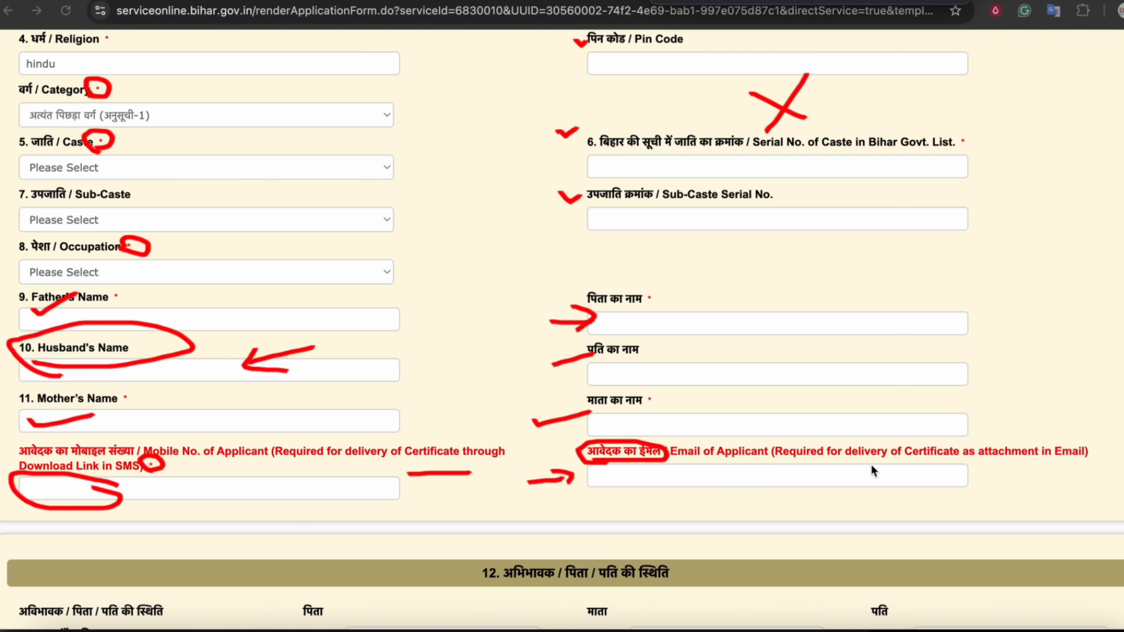
mouse_move(985, 462)
mouse_down()
mouse_move(1086, 463)
mouse_move(847, 439)
mouse_move(871, 469)
mouse_up()
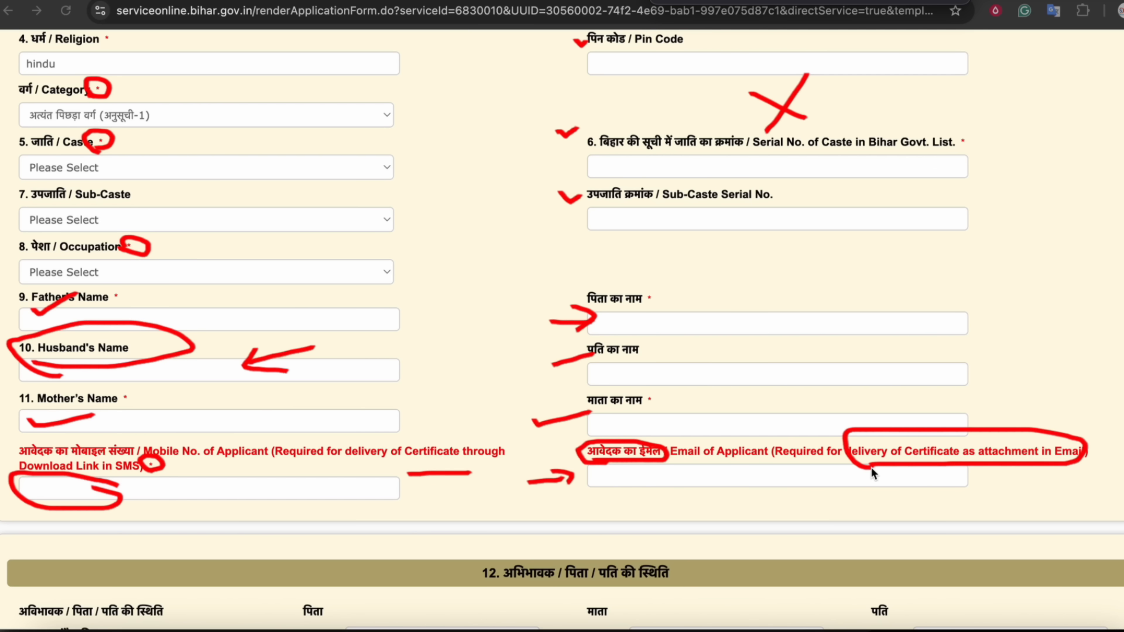
click(946, 2)
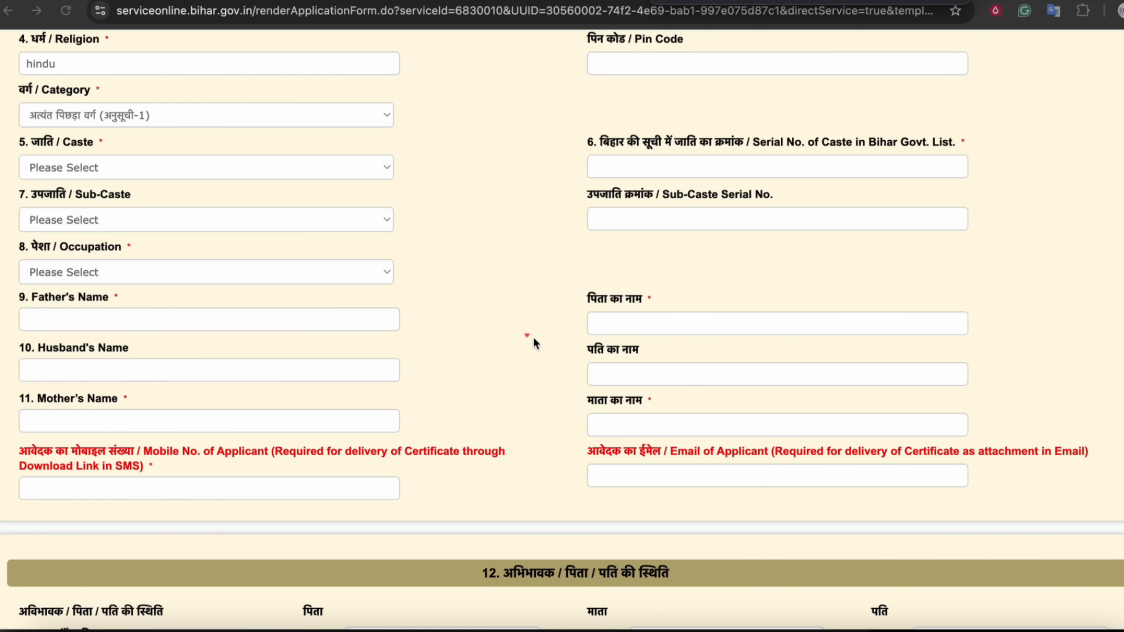
Scroll to section 12 and review its सरकारी सेवा, संवैधानिक पद and पदनाम labels
scroll(534, 284, down, 10)
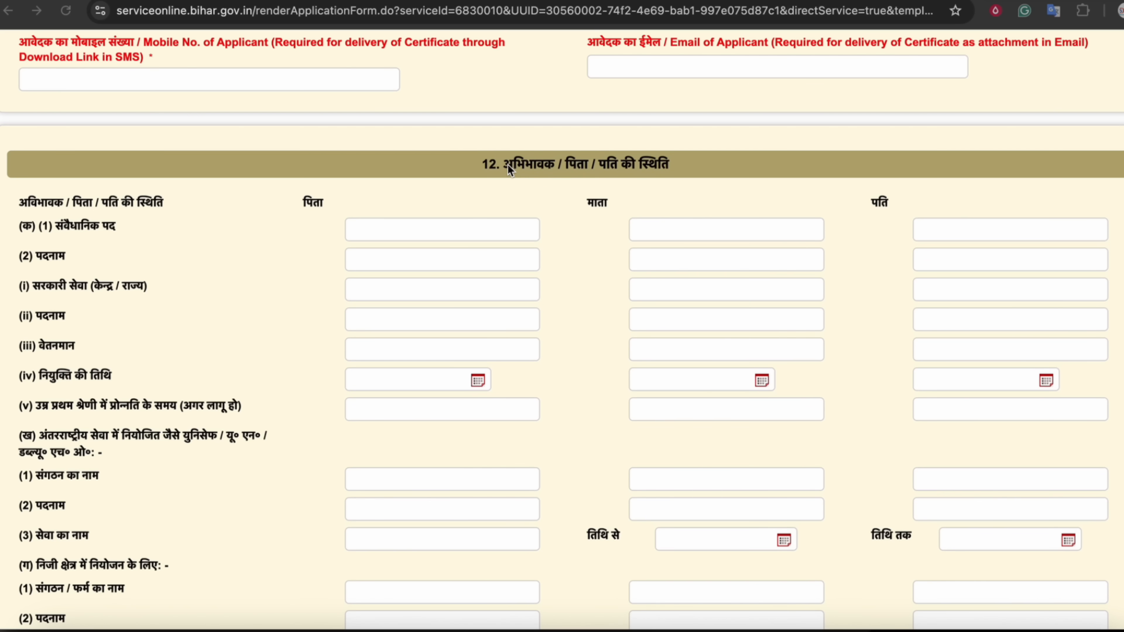
scroll(536, 275, down, 1)
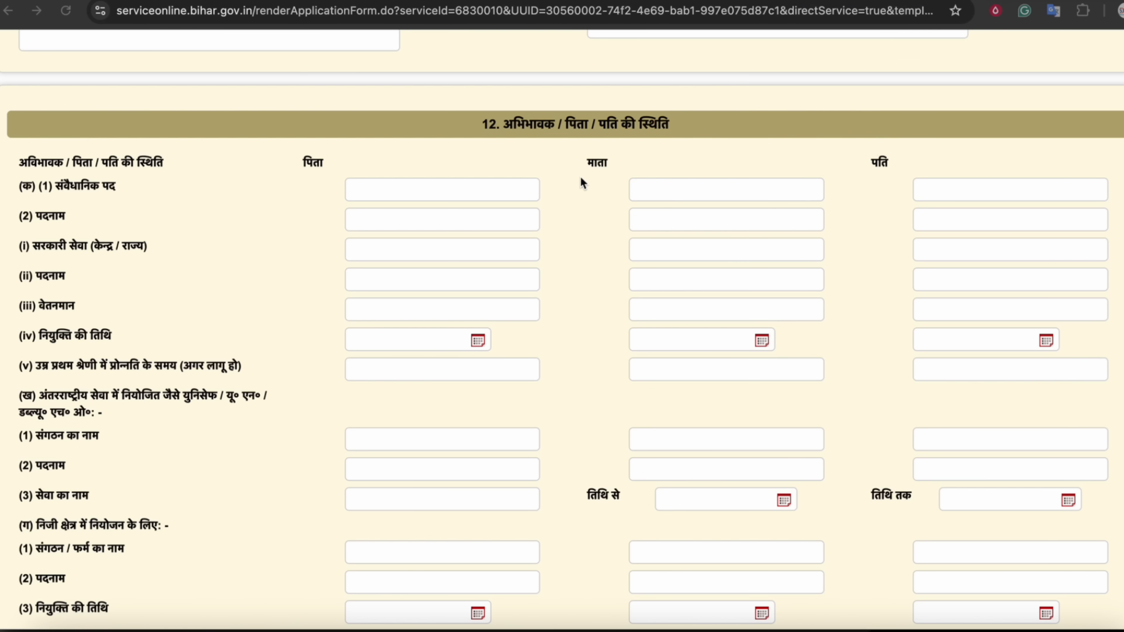
scroll(580, 176, down, 1)
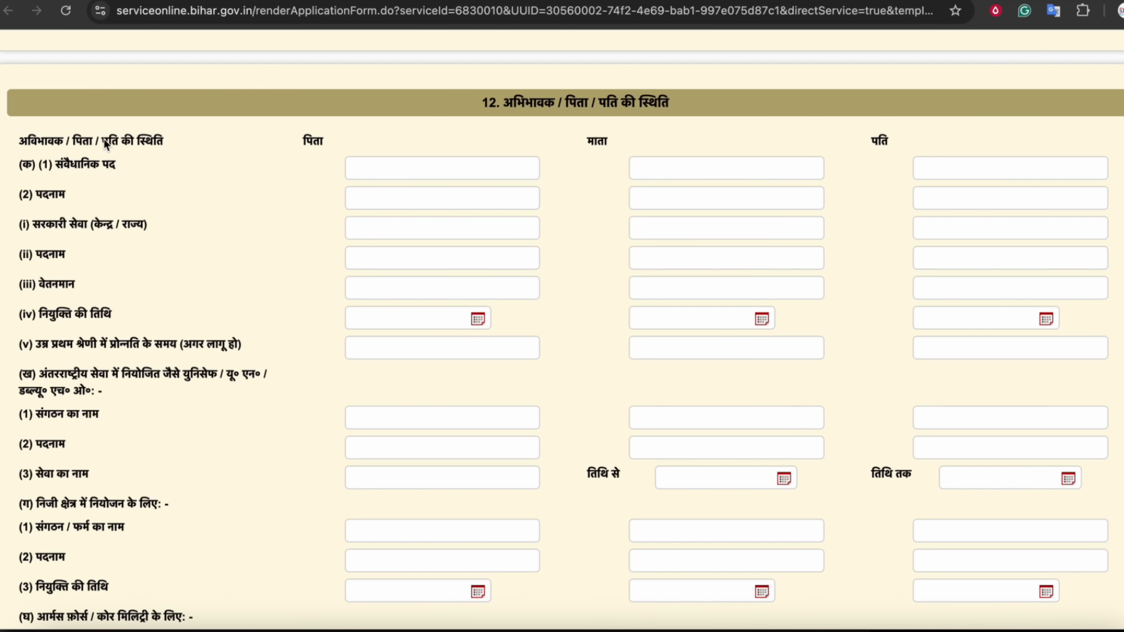
click(394, 168)
scroll(376, 197, down, 1)
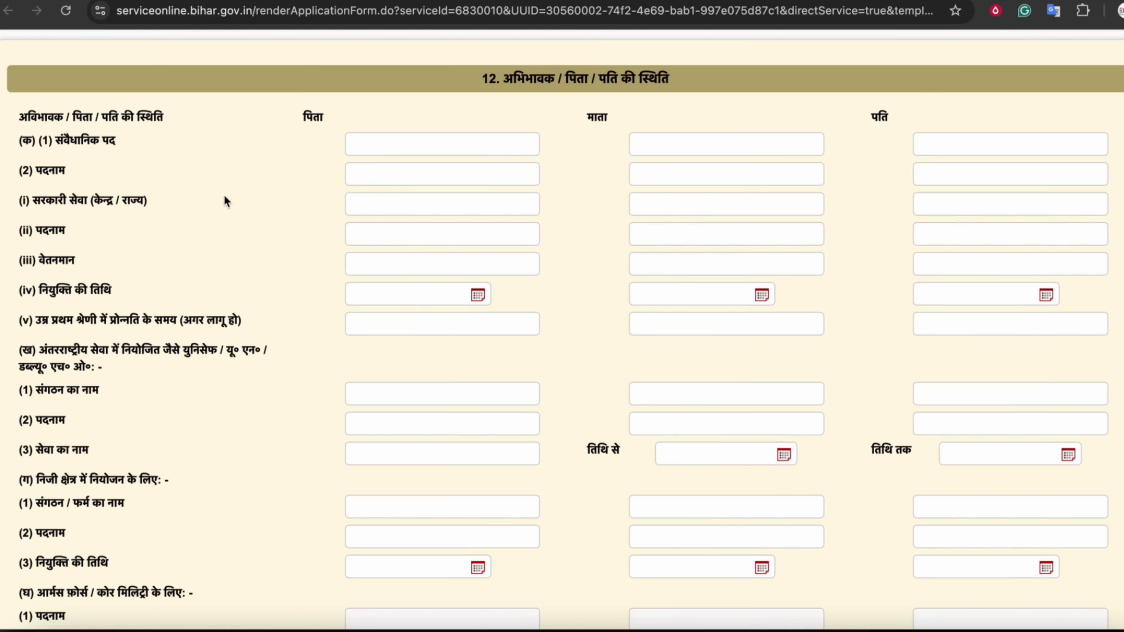
click(329, 310)
drag(619, 180, 621, 243)
drag(908, 136, 938, 418)
click(861, 329)
Review the सरकारी सेवा row and its appointment date label
scroll(870, 322, down, 1)
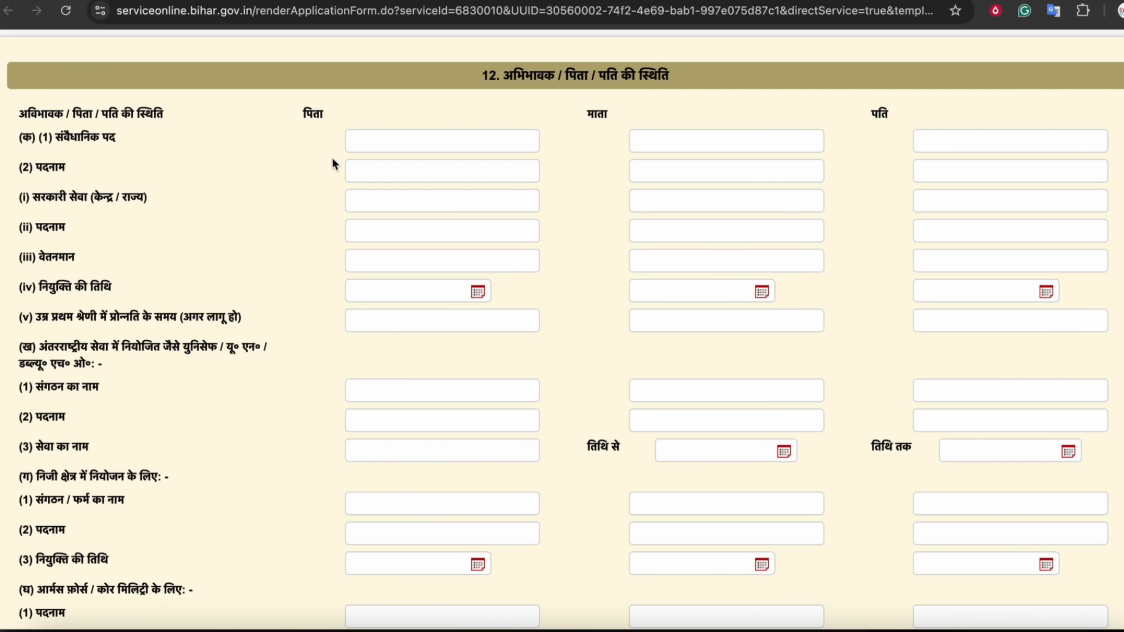
click(71, 199)
drag(19, 287, 119, 276)
scroll(242, 292, down, 1)
click(149, 318)
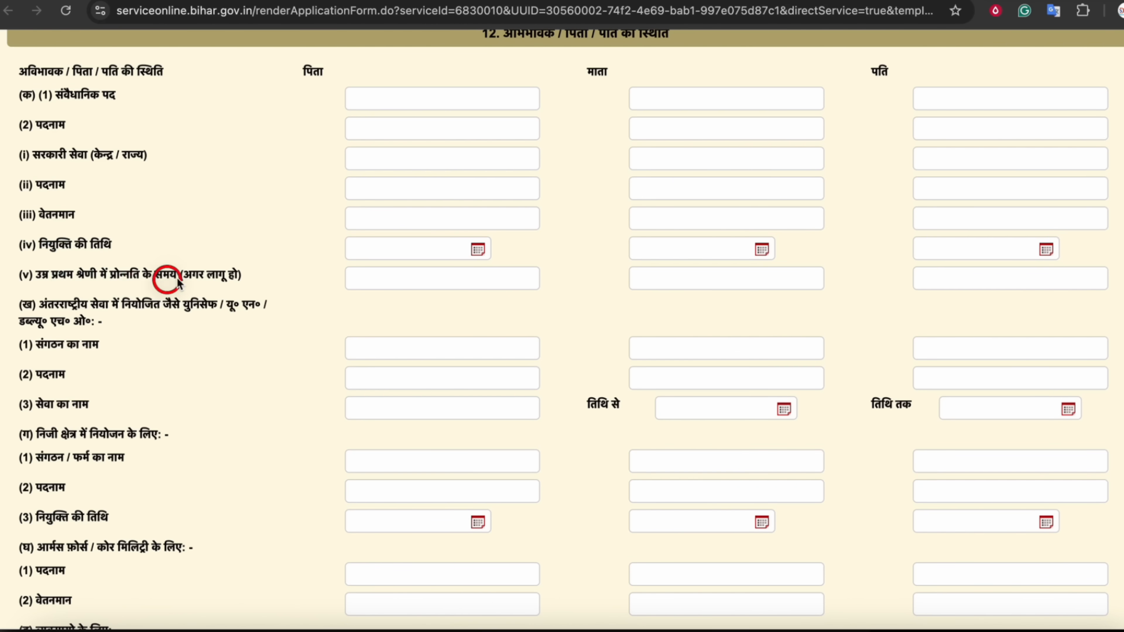
scroll(101, 308, down, 2)
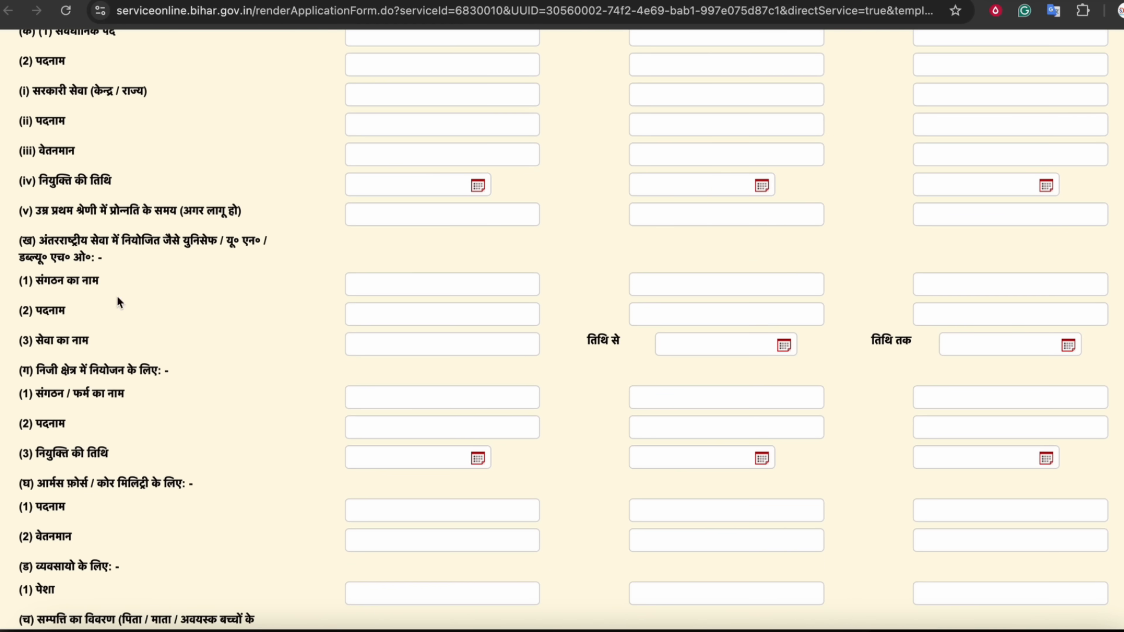
scroll(122, 339, up, 3)
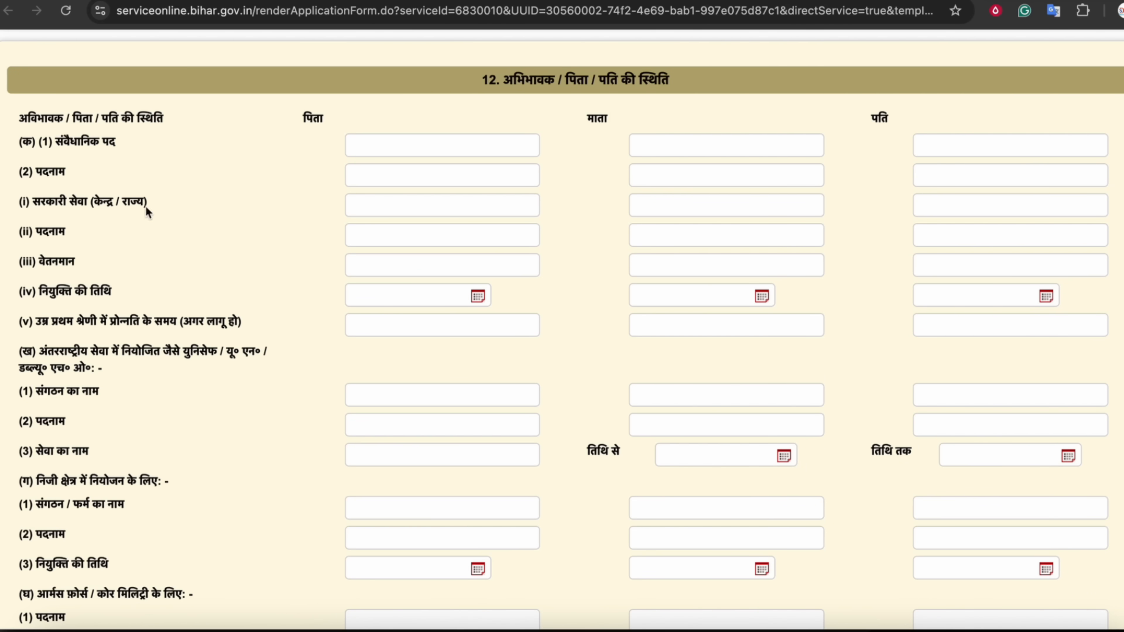
scroll(190, 239, down, 1)
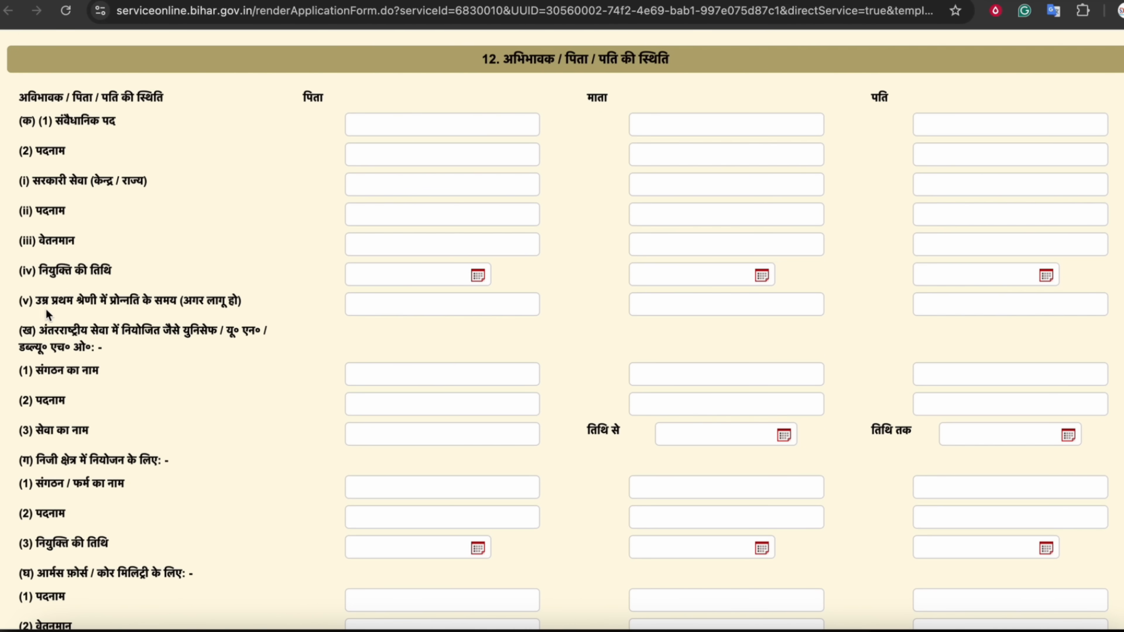
scroll(62, 301, down, 2)
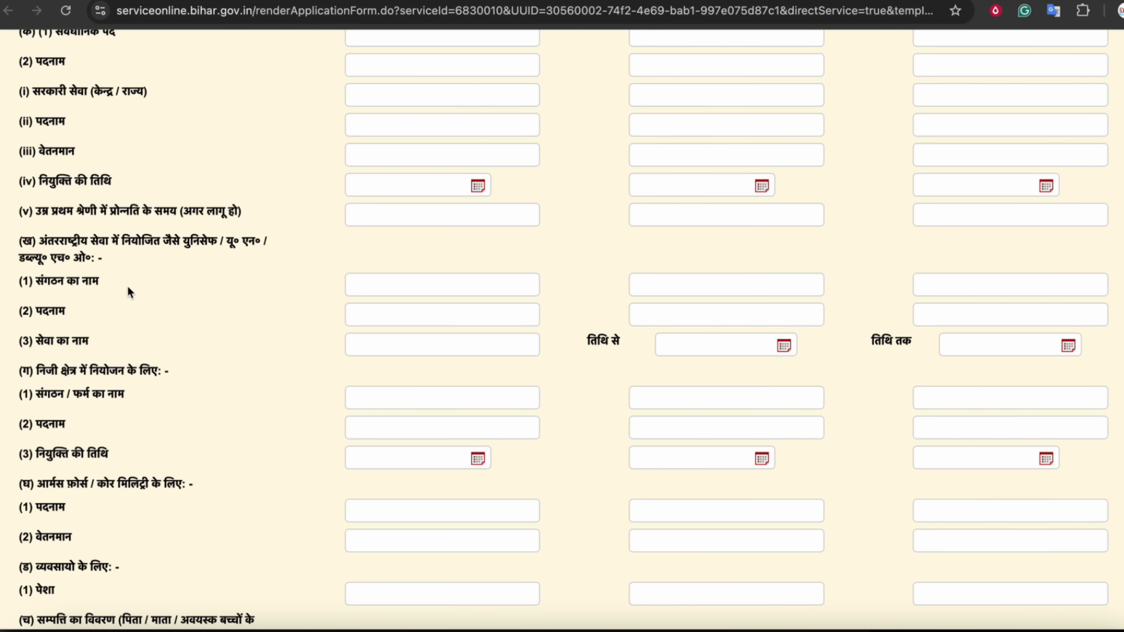
scroll(132, 287, down, 1)
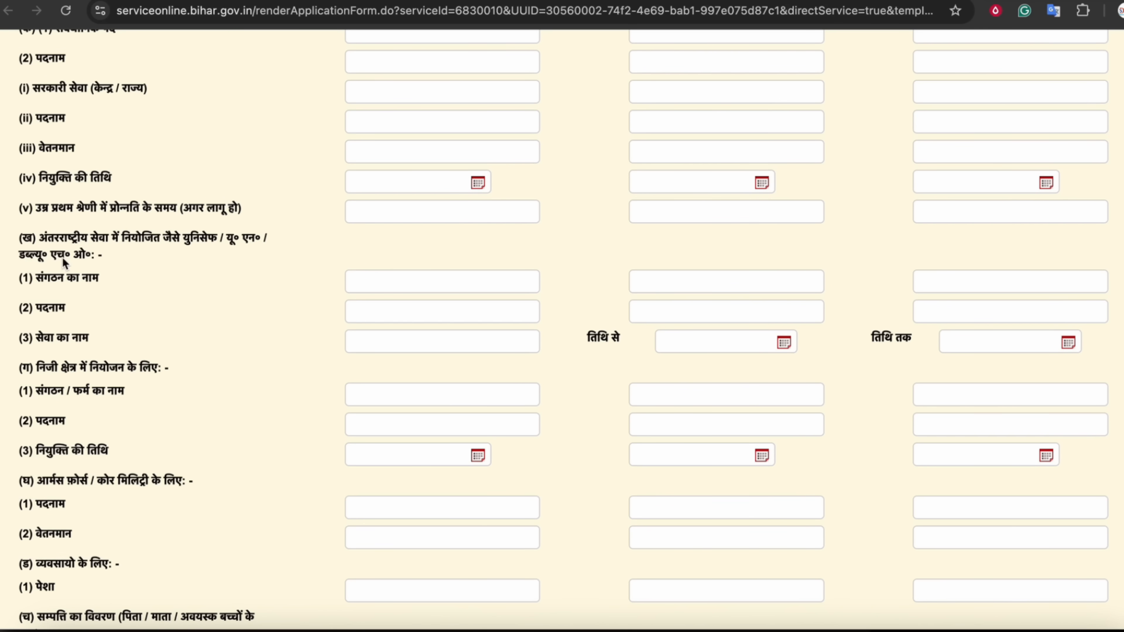
scroll(218, 256, down, 1)
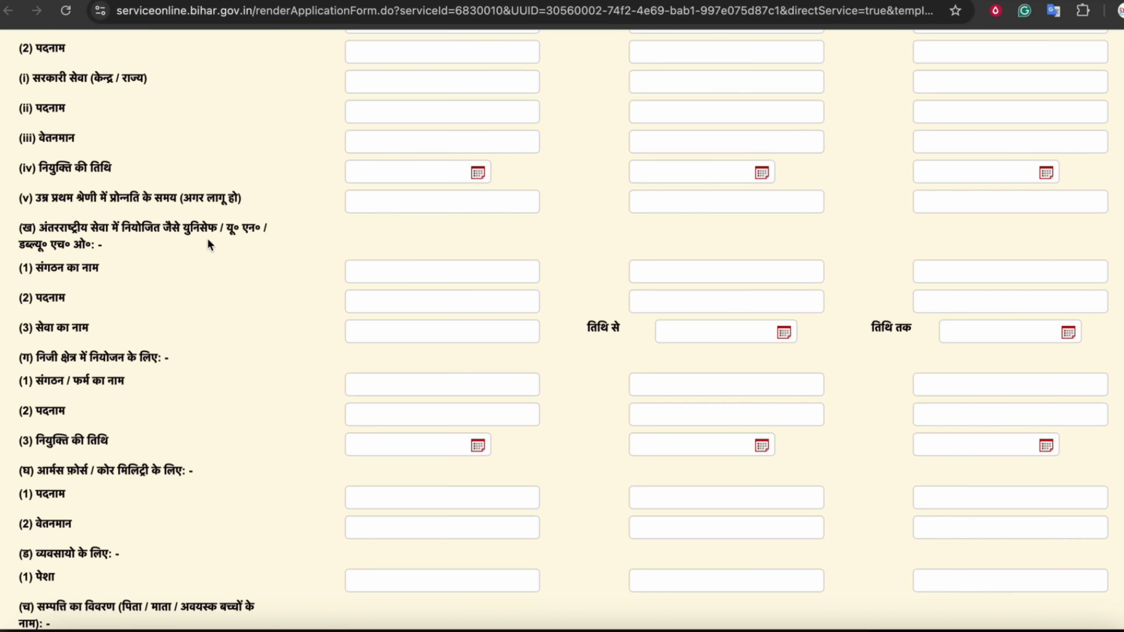
scroll(210, 236, down, 7)
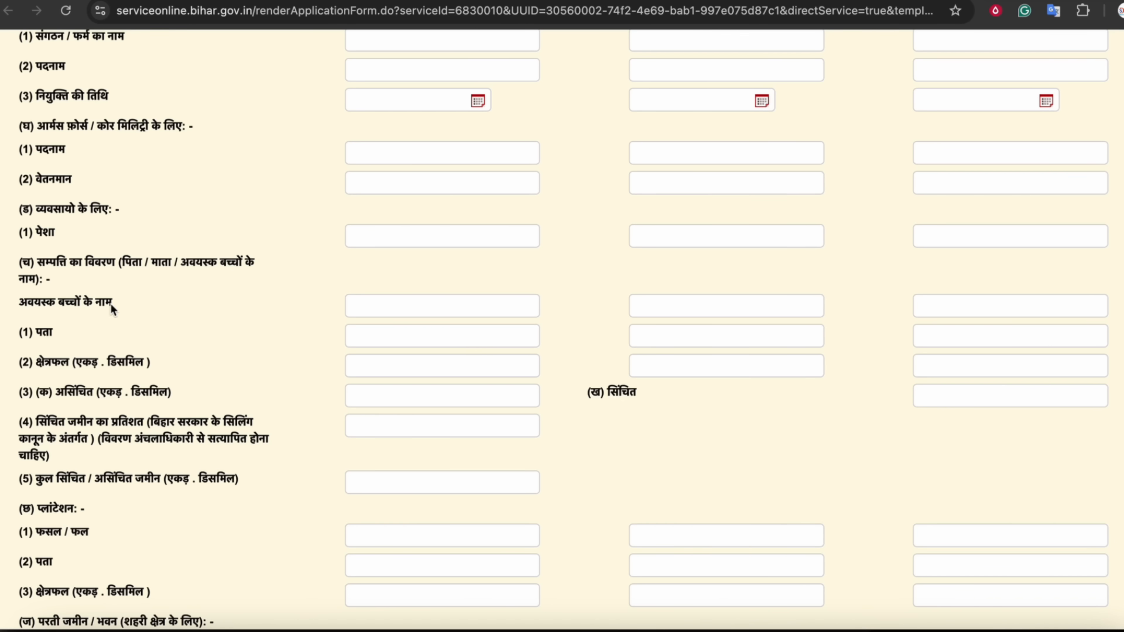
scroll(188, 293, down, 2)
scroll(183, 287, down, 3)
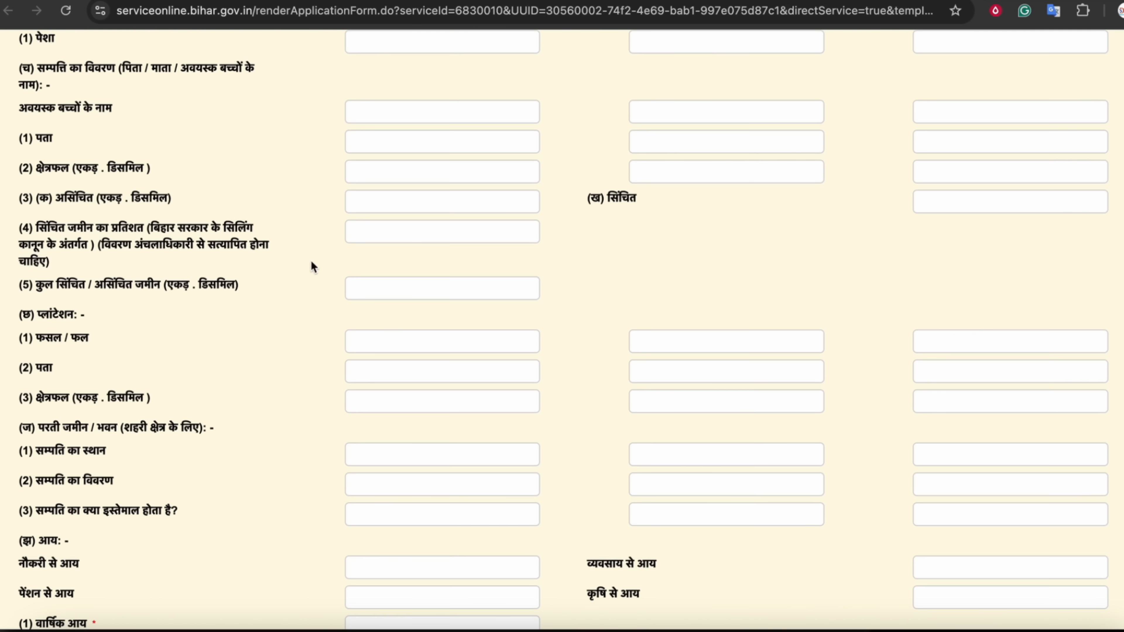
scroll(308, 255, down, 2)
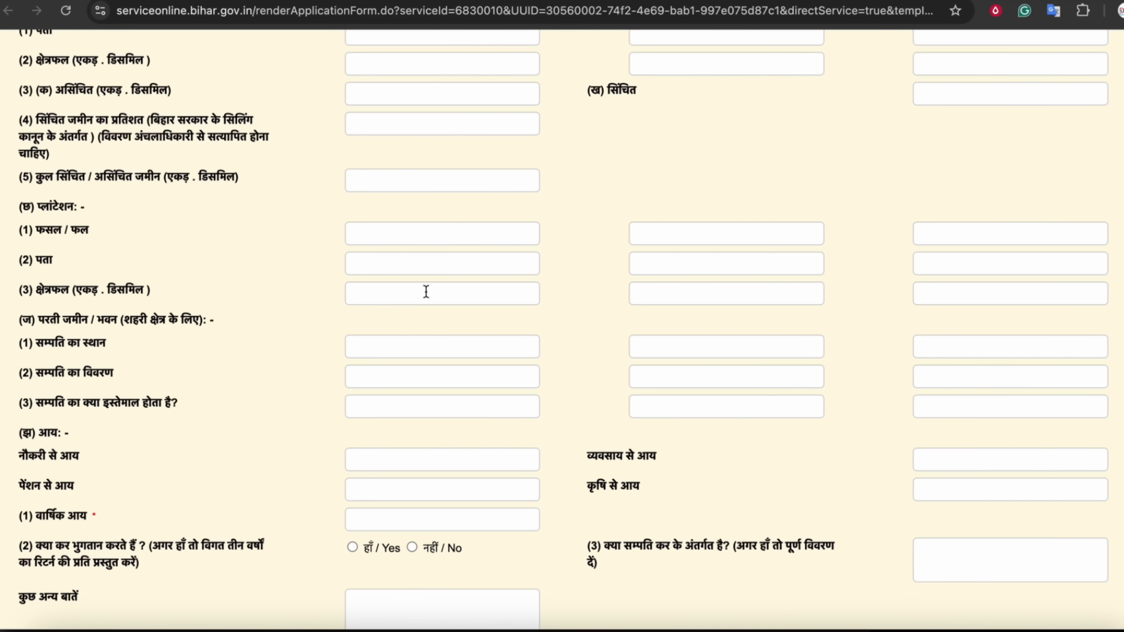
scroll(327, 273, down, 5)
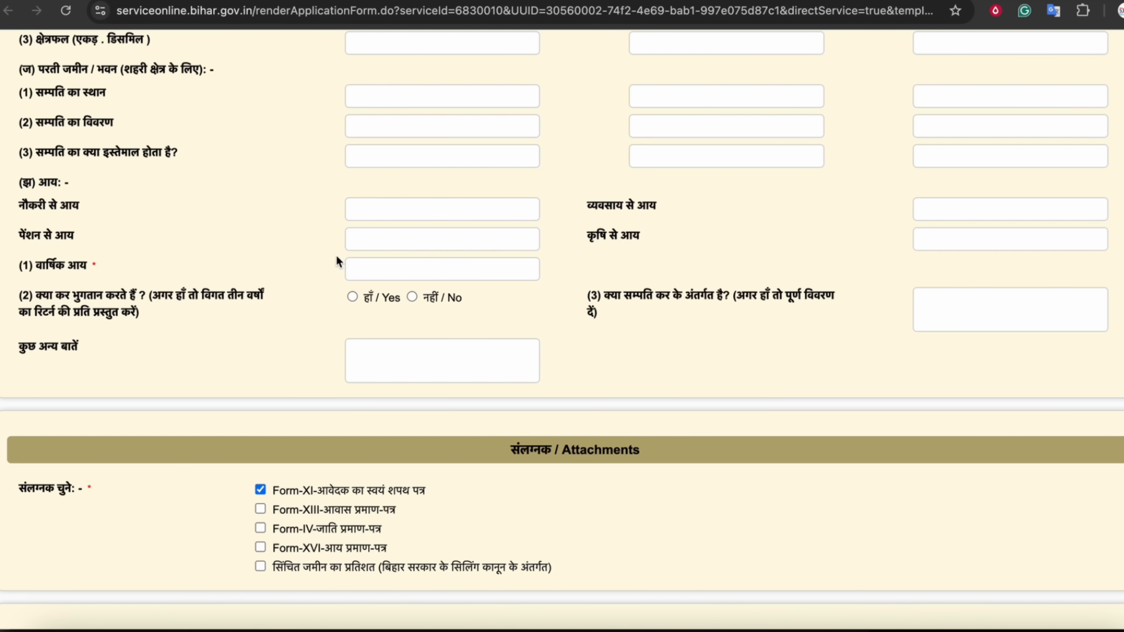
Enter income of 0 from job, 20000 from business and 160000 from agriculture
click(370, 208)
text(0)
click(952, 218)
text(20000)
key(Tab)
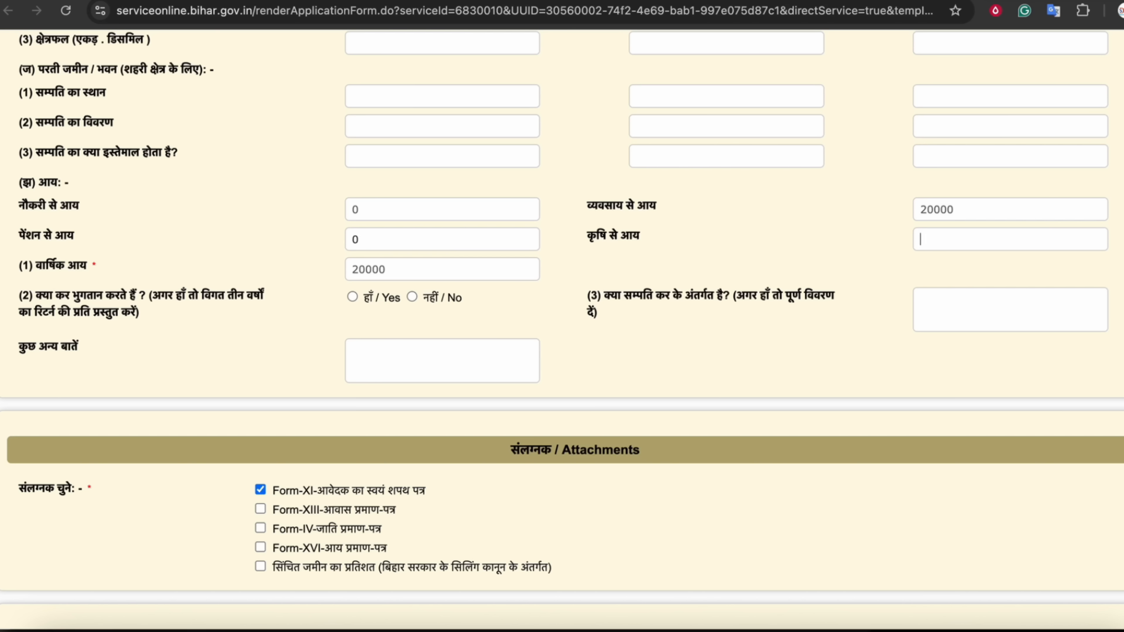
text(160000)
key(Tab)
Check the 180000 annual income total and answer No (नहीं) to the tax payment question
drag(45, 266, 79, 266)
click(370, 272)
drag(390, 271, 321, 273)
click(317, 266)
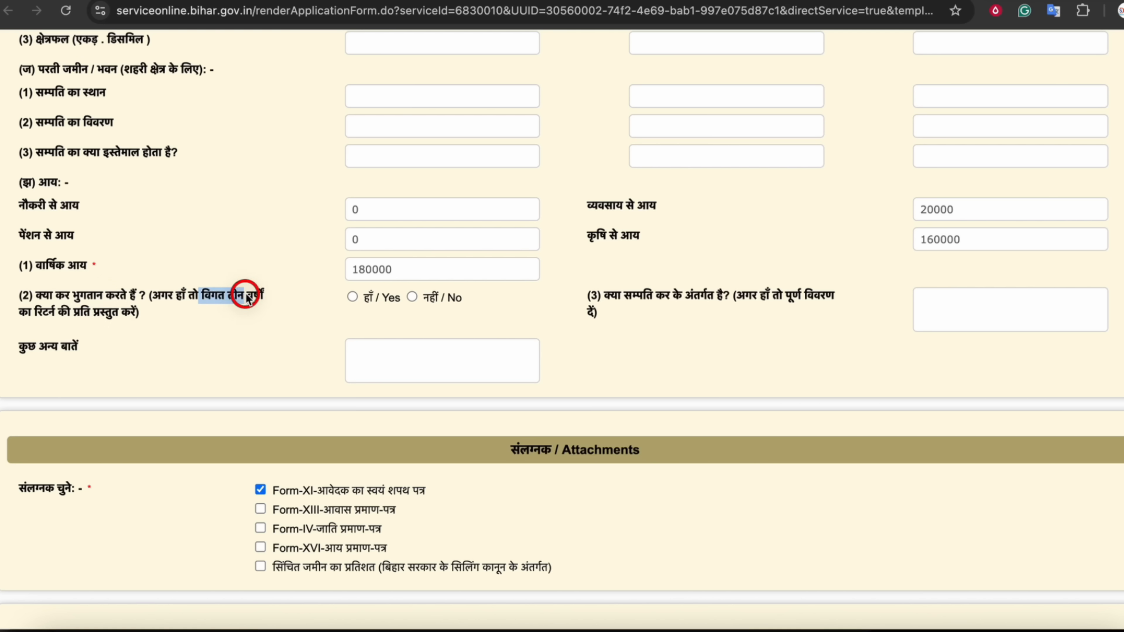
click(411, 297)
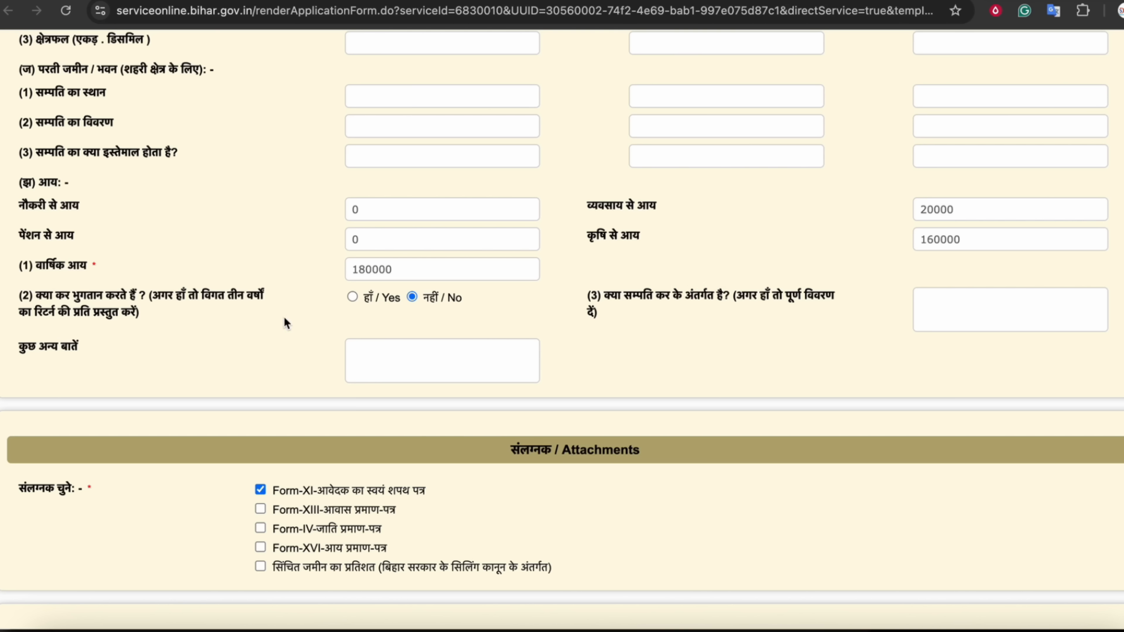
scroll(285, 315, down, 1)
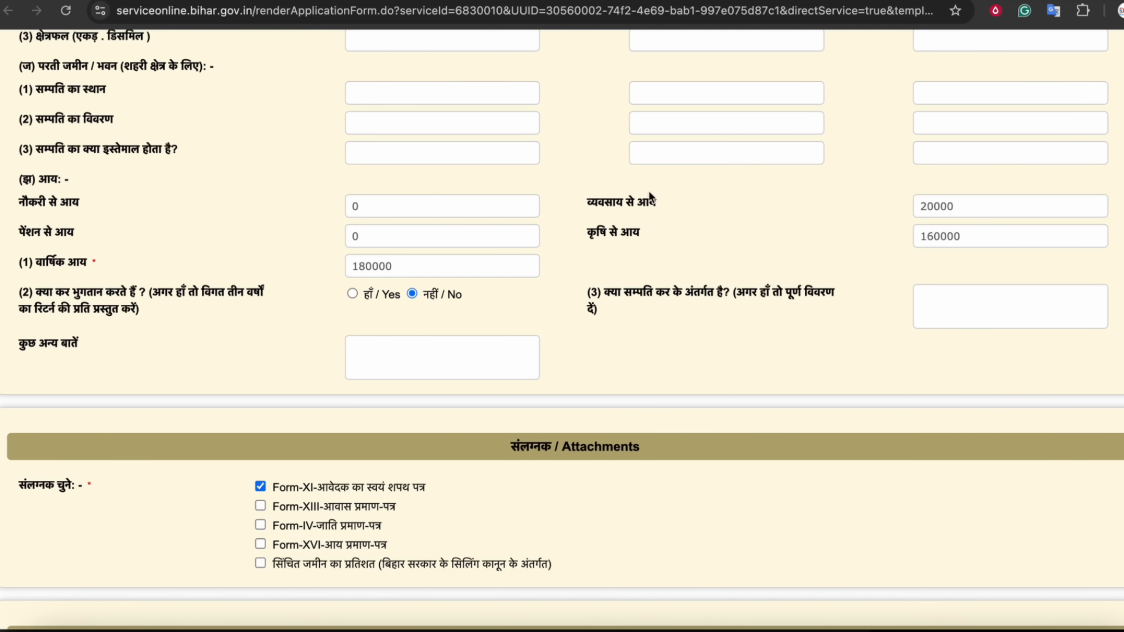
scroll(611, 140, up, 1)
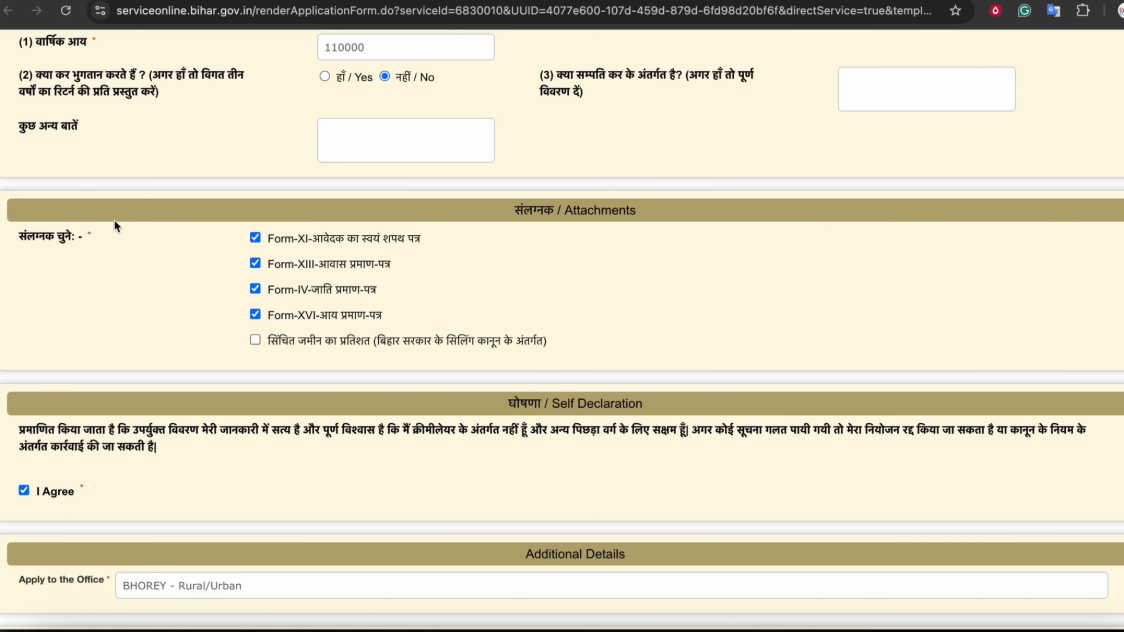
Highlight the choose-attachments label and Attachments heading to point out the enclosure options
drag(28, 239, 68, 235)
click(70, 236)
drag(549, 211, 602, 209)
click(604, 209)
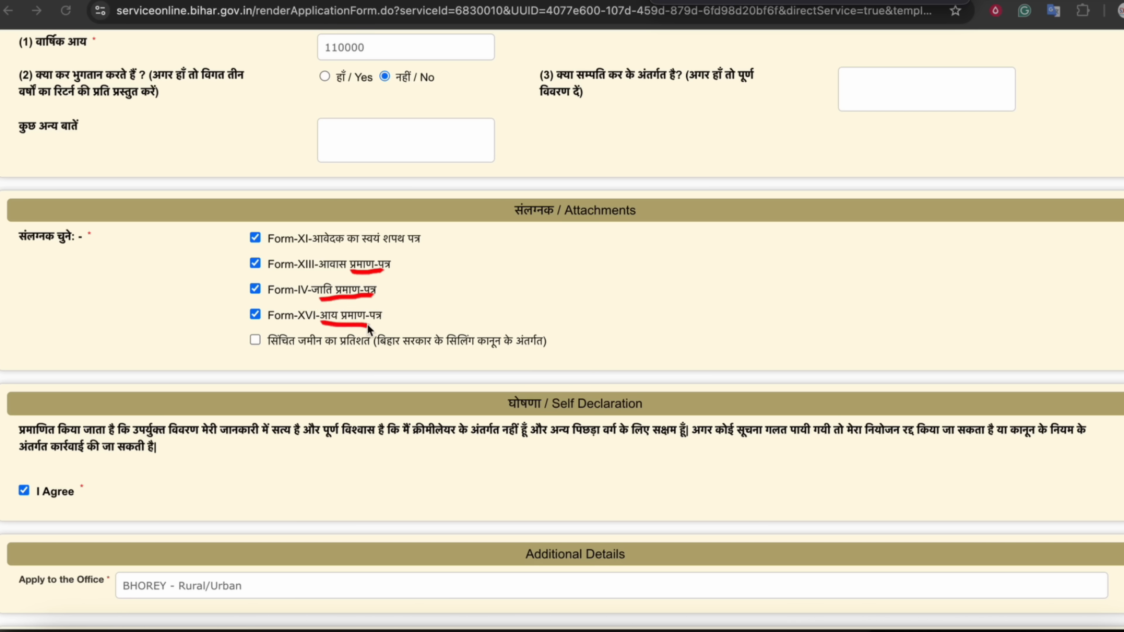
drag(266, 260, 253, 256)
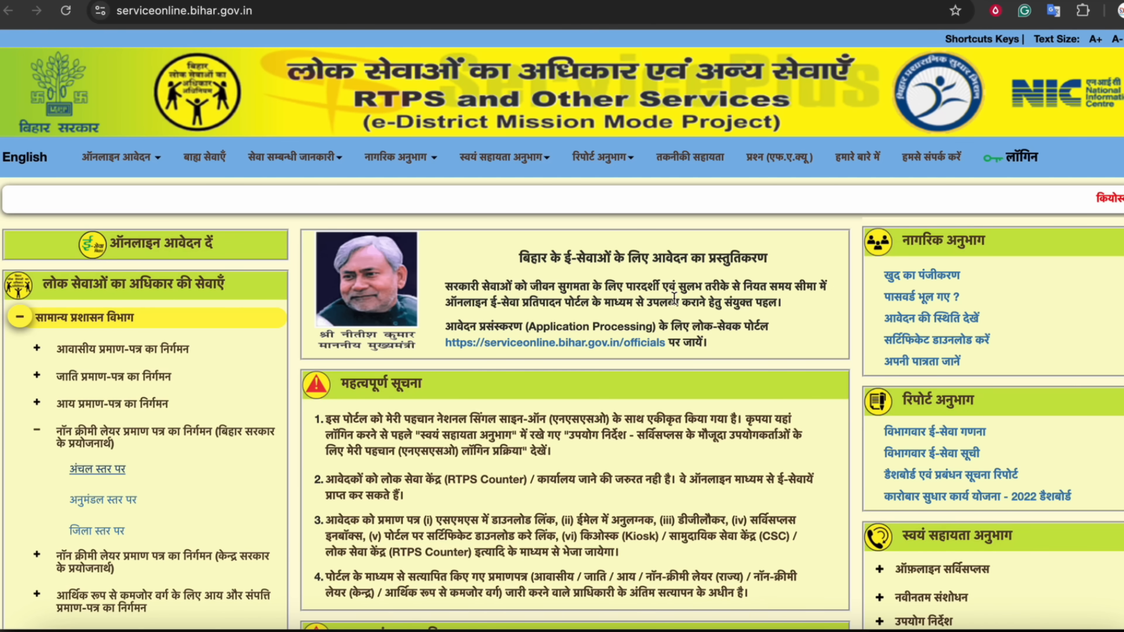
Expand महत्वपूर्ण डाउनलोड under स्वयं सहायता अनुभाग to list the Form-XI self-affidavit
scroll(674, 299, down, 10)
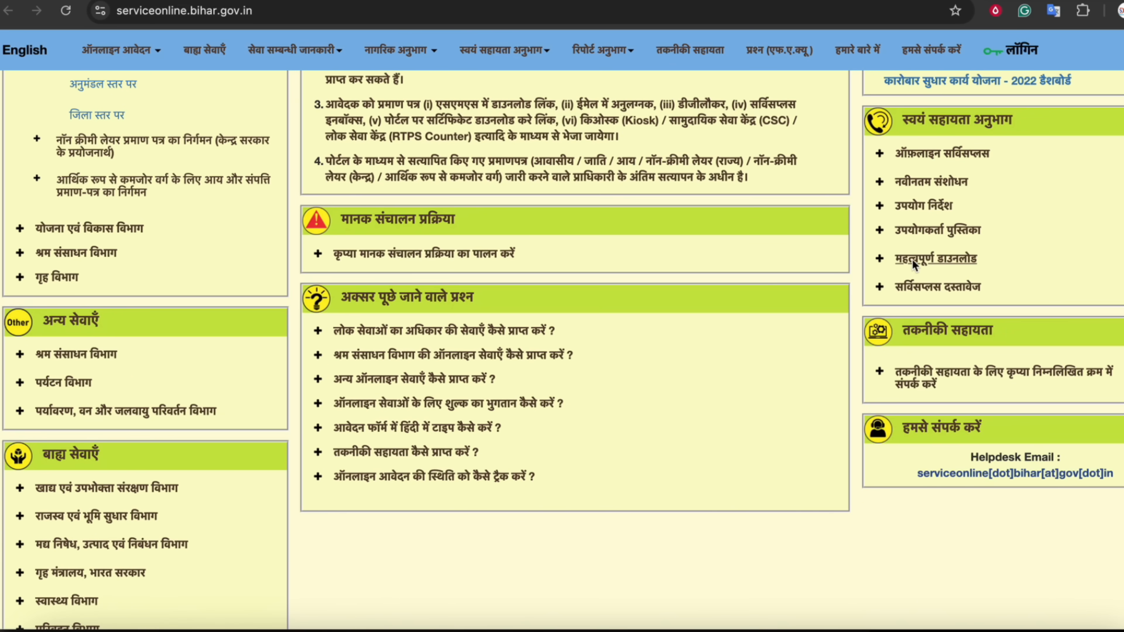
click(899, 260)
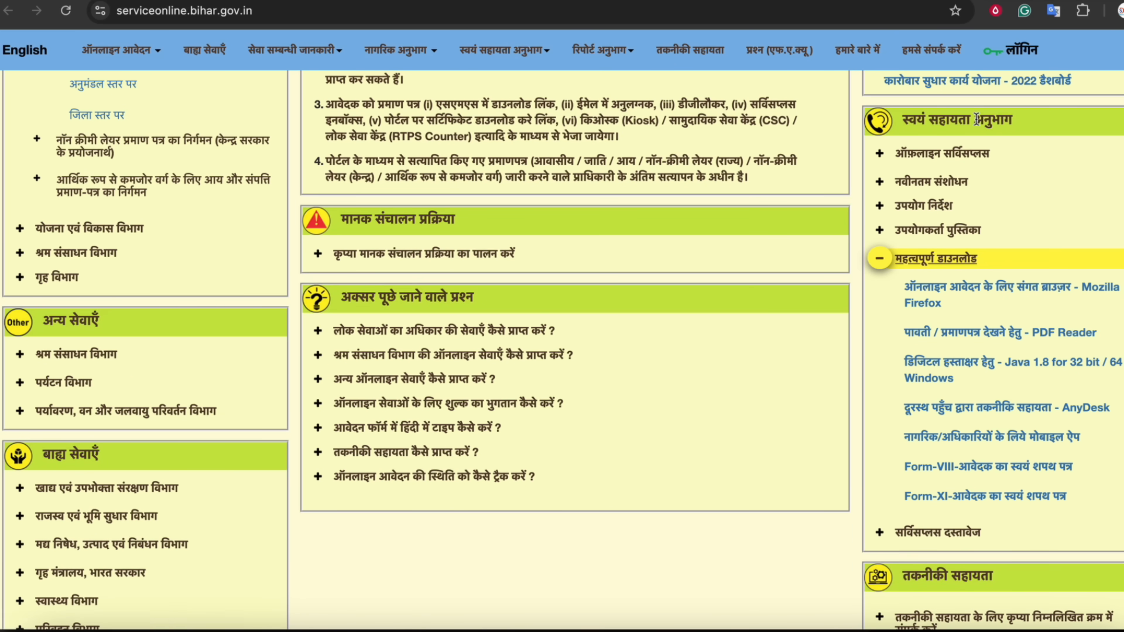
scroll(983, 296, down, 2)
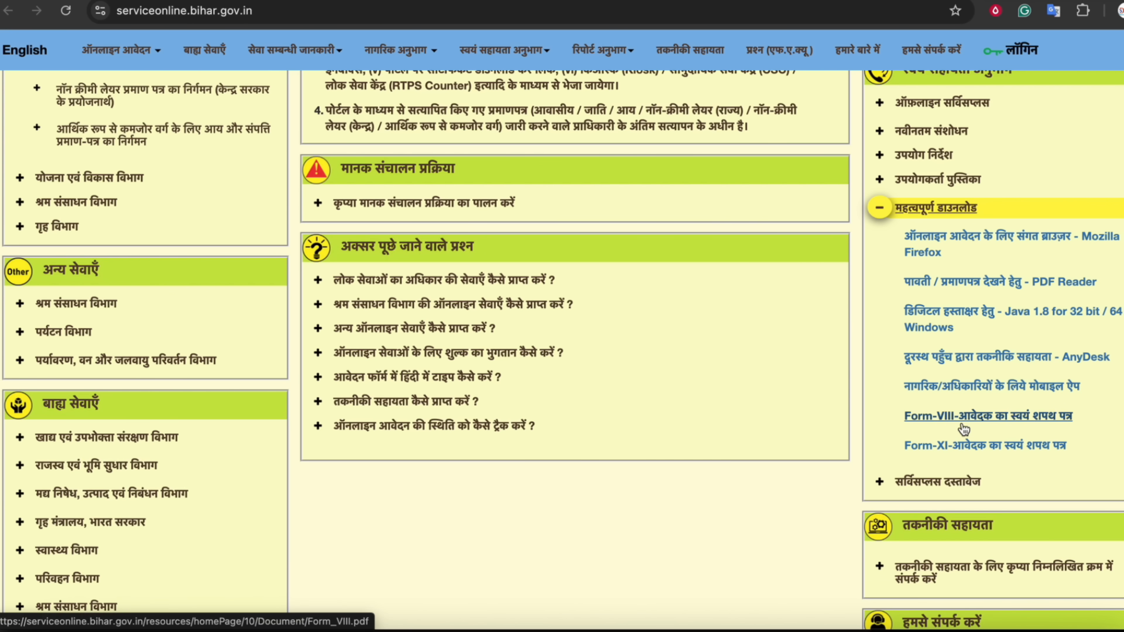
Open Form_XI.pdf, scroll through the self-affidavit, and switch back to the application form
click(954, 446)
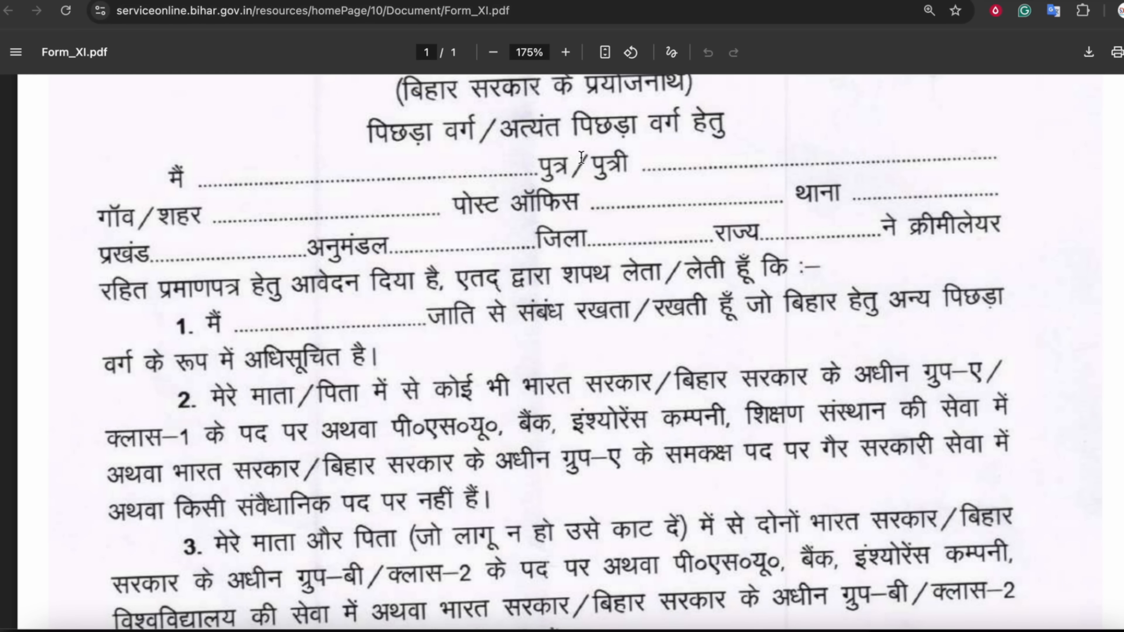
scroll(589, 173, up, 4)
scroll(589, 174, up, 1)
drag(431, 164, 648, 164)
drag(470, 201, 621, 199)
scroll(645, 204, down, 5)
scroll(645, 204, down, 12)
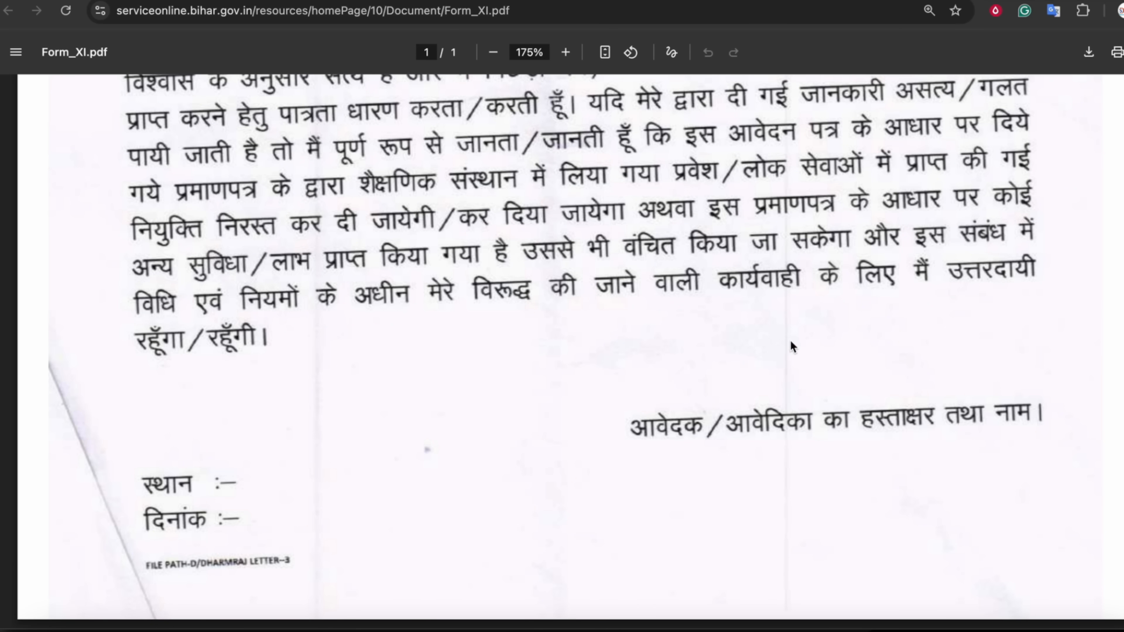
scroll(849, 355, up, 10)
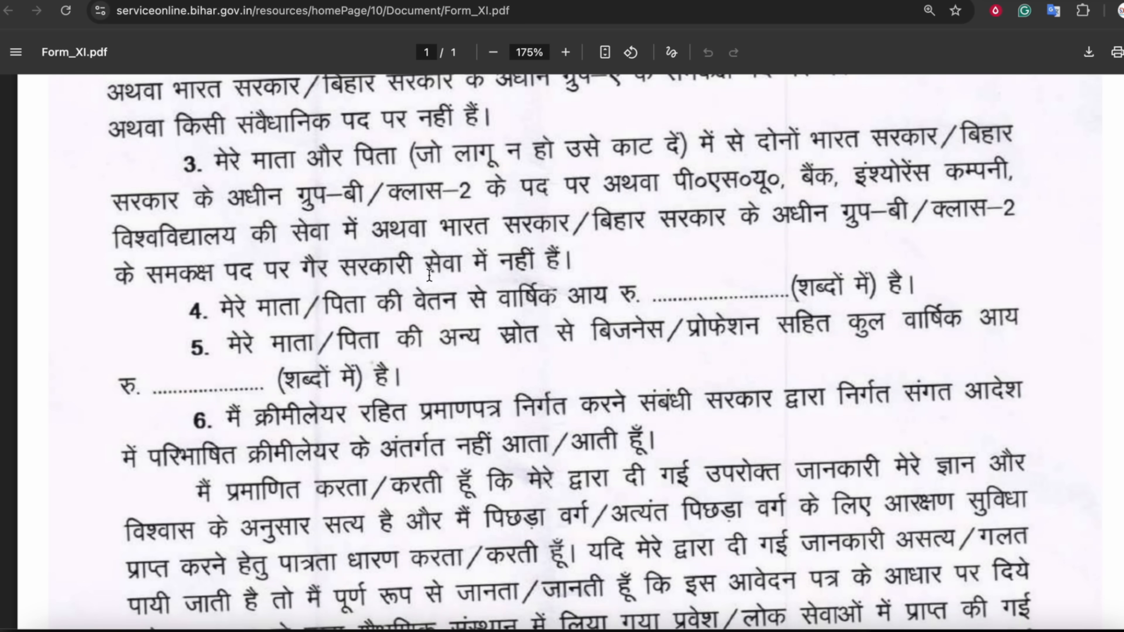
scroll(248, 177, up, 3)
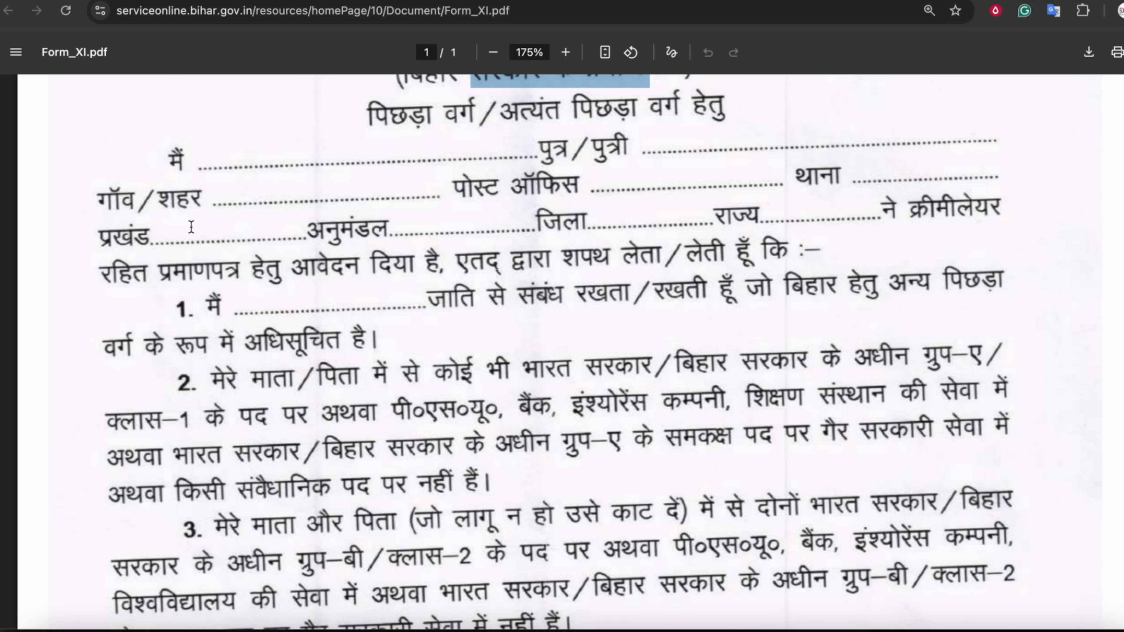
scroll(454, 305, up, 4)
scroll(454, 306, down, 3)
scroll(454, 306, down, 8)
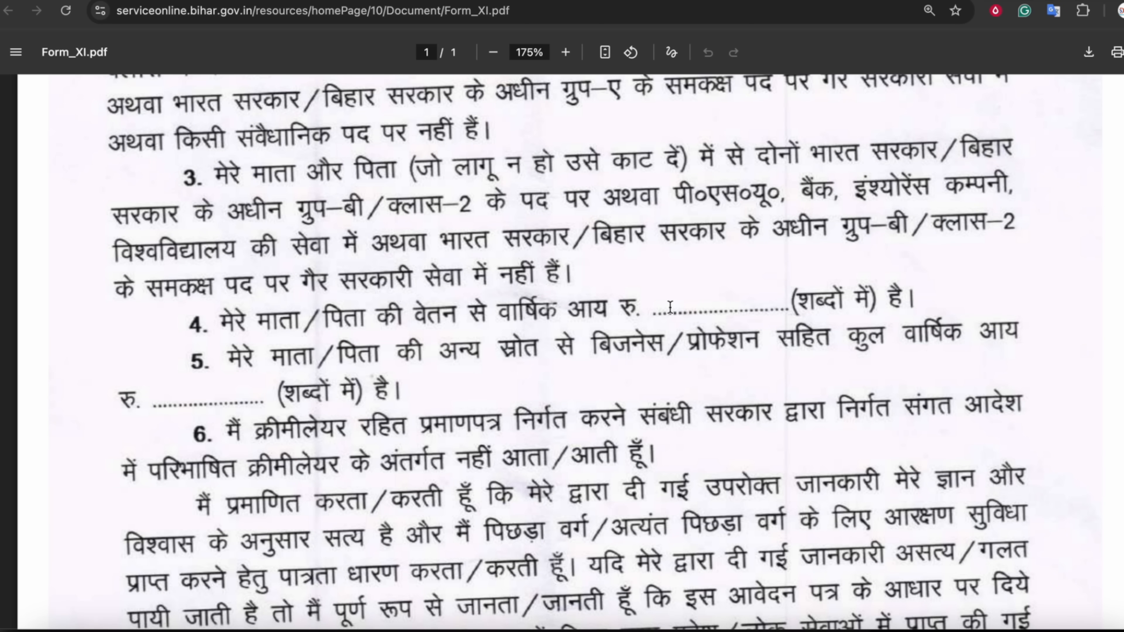
scroll(670, 307, down, 1)
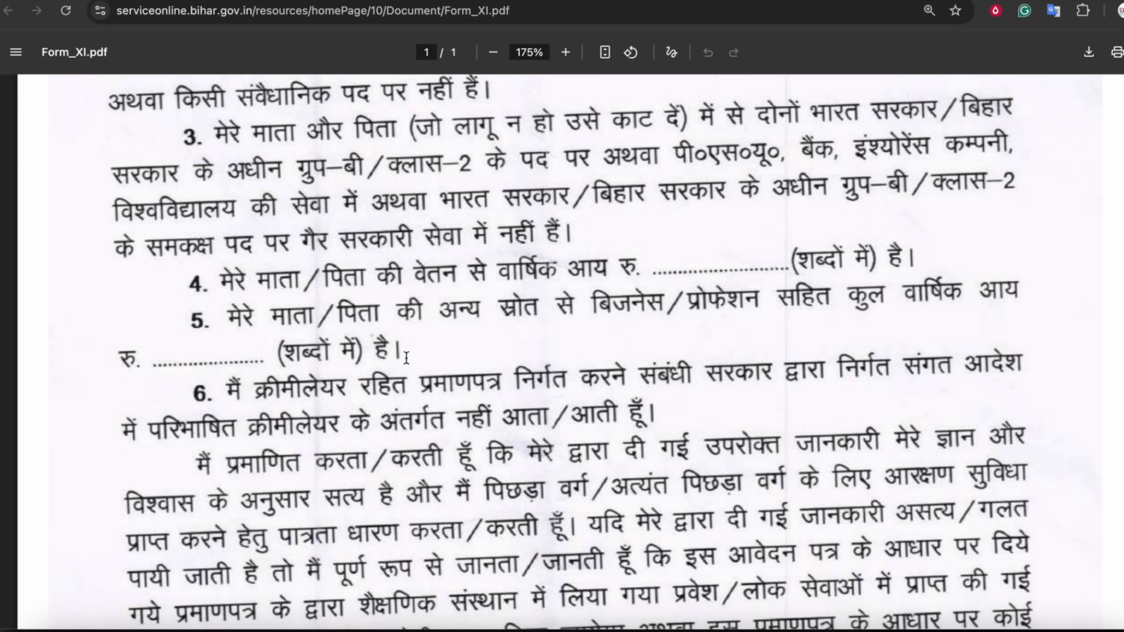
scroll(406, 357, down, 9)
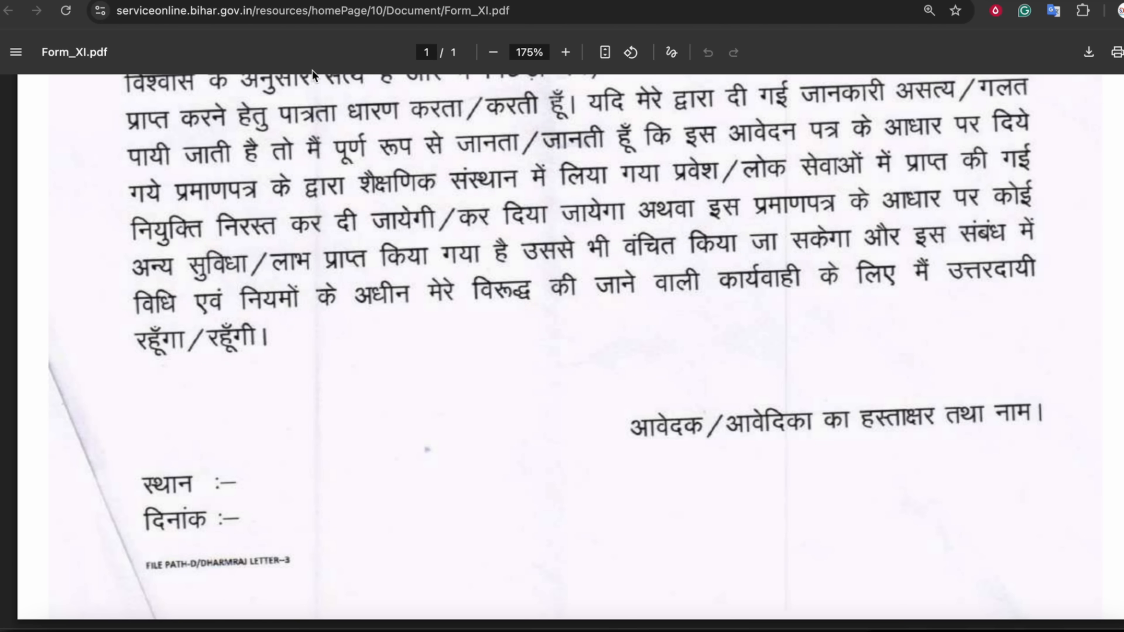
click(554, 1)
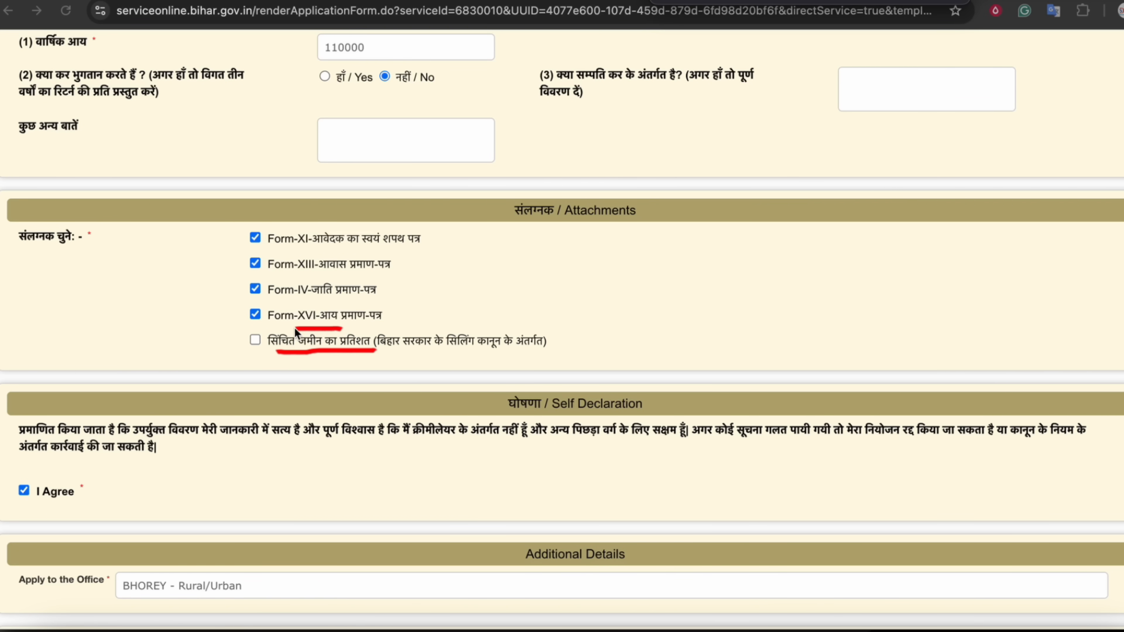
Enter the captcha characters in Word verification and proceed to the application summary
mouse_move(250, 336)
mouse_down()
mouse_move(381, 364)
mouse_move(487, 326)
mouse_move(350, 331)
mouse_up()
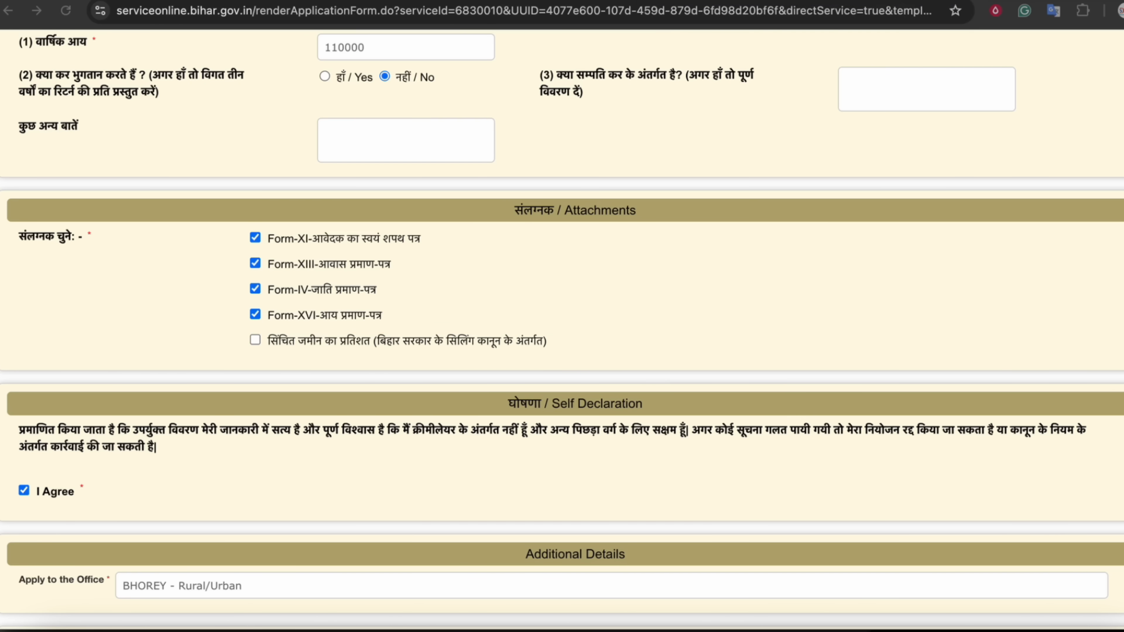
scroll(728, 315, down, 7)
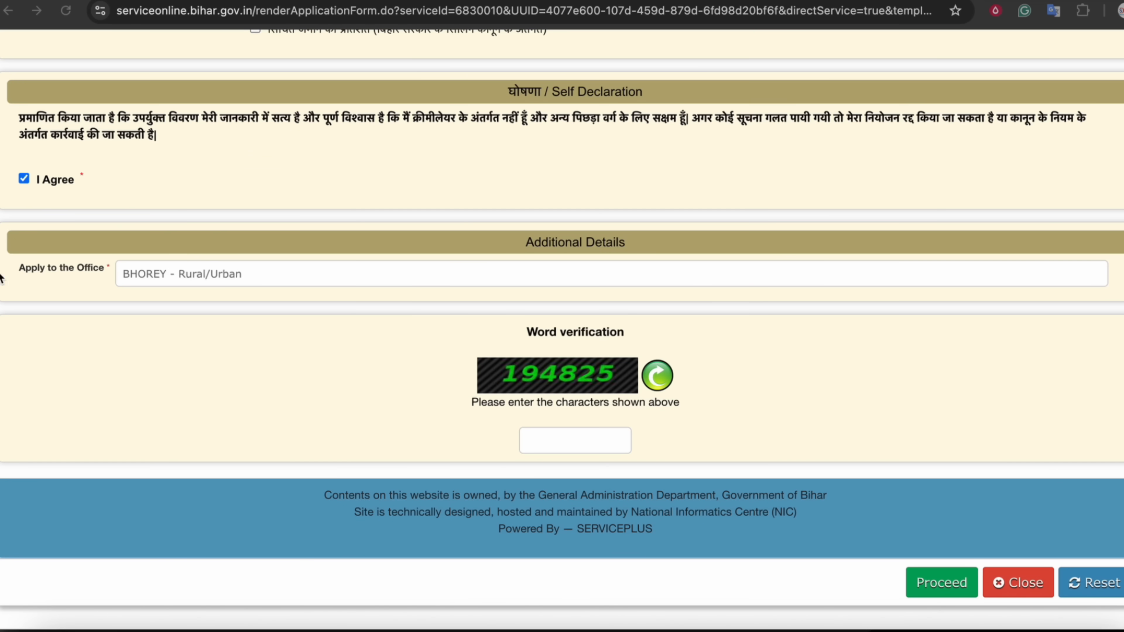
click(84, 266)
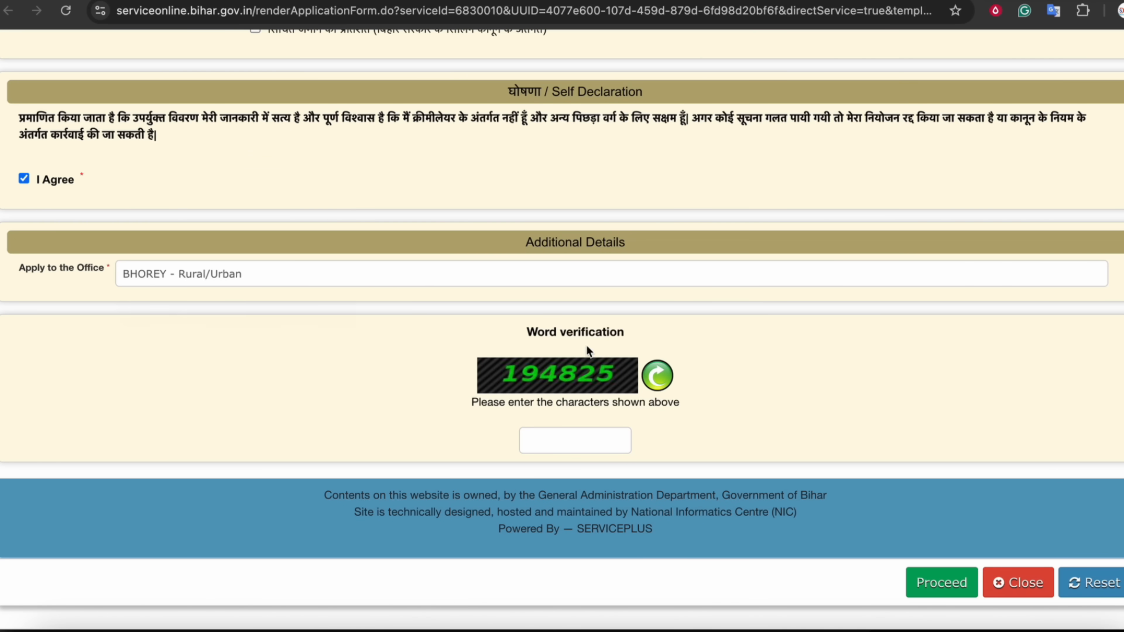
click(542, 450)
click(930, 584)
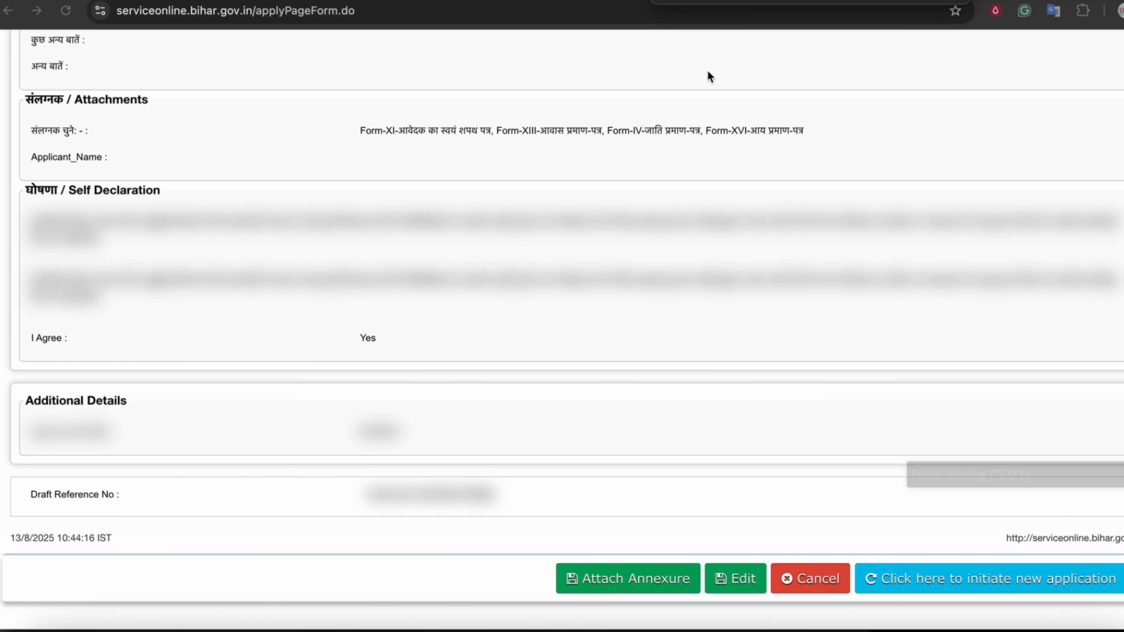
Mark up the listed attachments and edit option on the preview, then open Attach Annexure
drag(324, 103, 398, 84)
drag(317, 122, 424, 110)
mouse_move(741, 548)
mouse_down()
mouse_move(714, 551)
mouse_move(703, 595)
mouse_move(760, 590)
mouse_move(735, 549)
mouse_up()
mouse_move(652, 552)
mouse_down()
mouse_move(570, 559)
mouse_move(606, 598)
mouse_move(645, 550)
mouse_up()
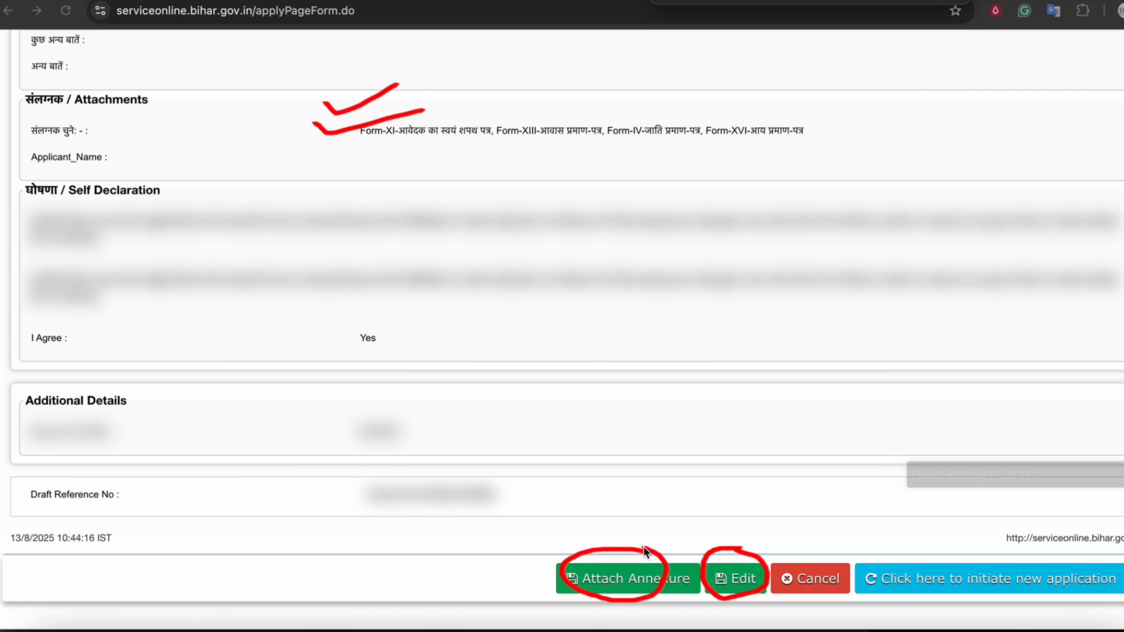
click(1122, 3)
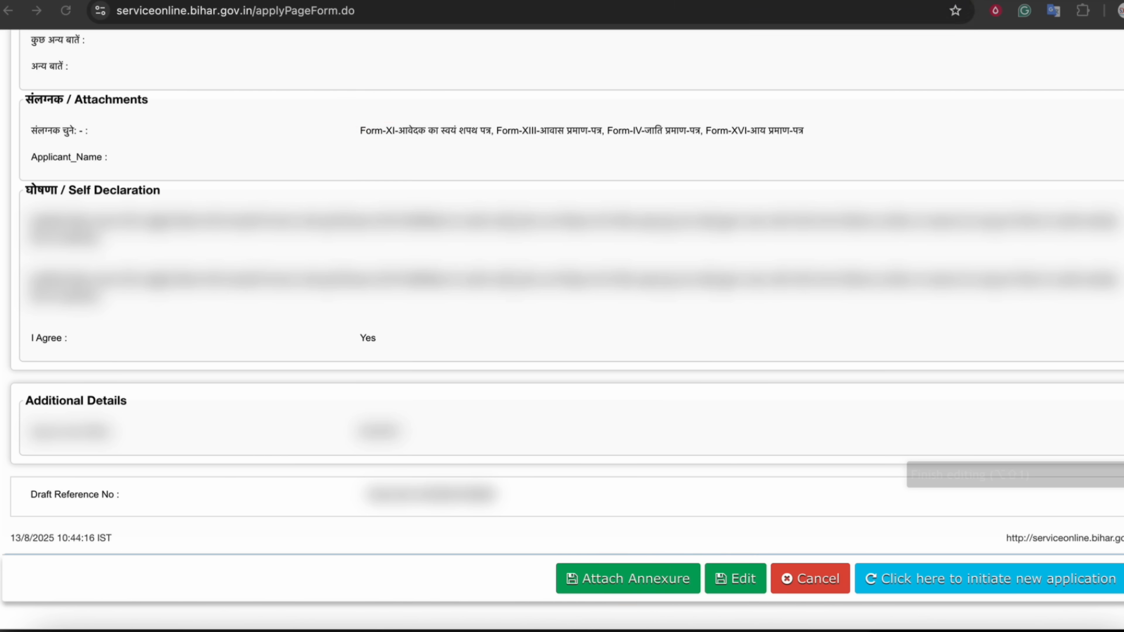
click(635, 585)
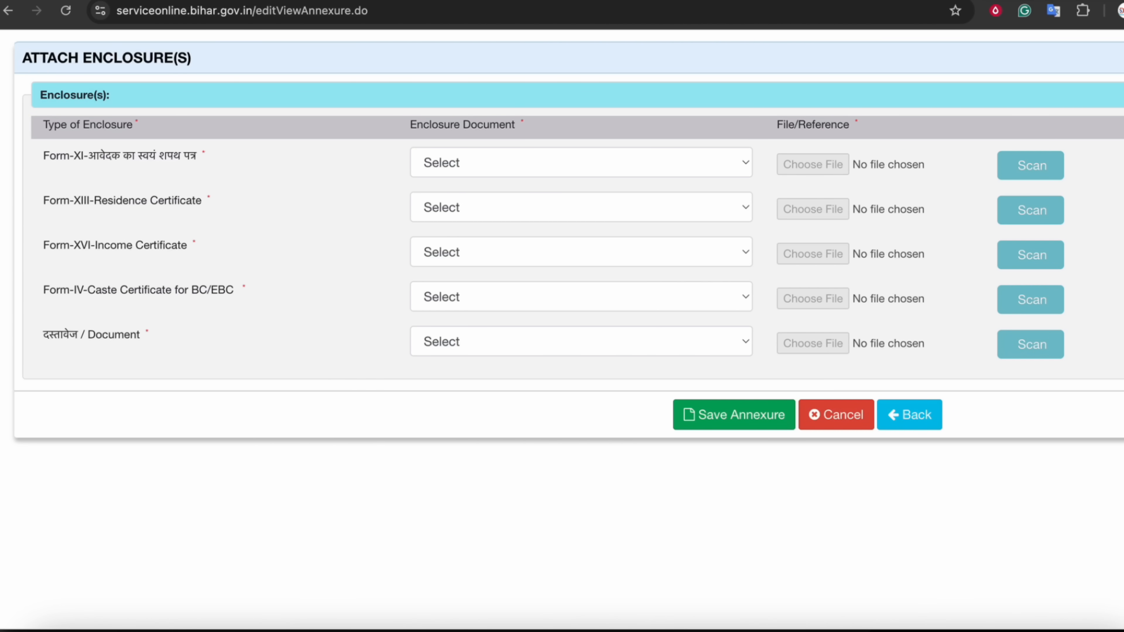
Choose the Form-XI affidavit and निवास प्रमाण पत्र for the first two enclosure rows
click(873, 1)
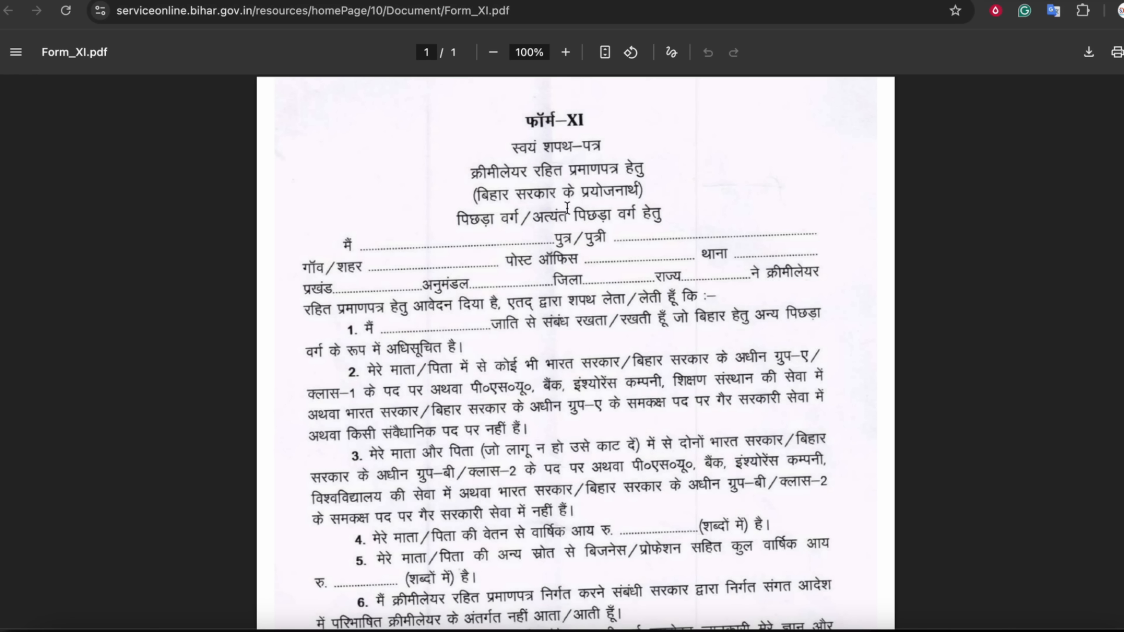
scroll(575, 354, down, 1)
scroll(575, 354, down, 5)
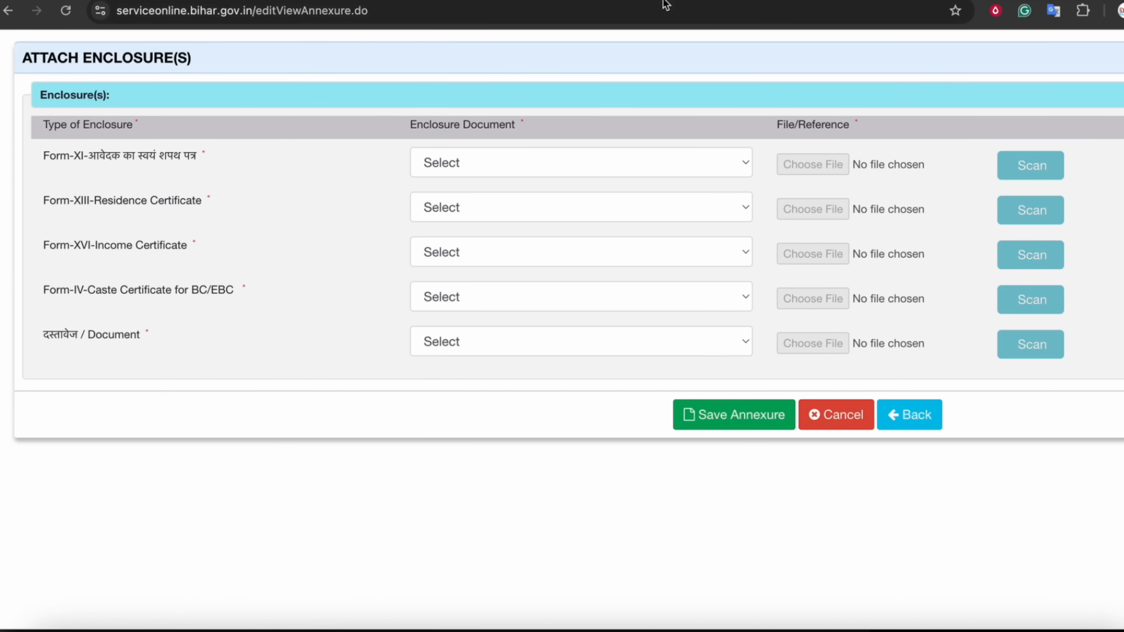
click(451, 160)
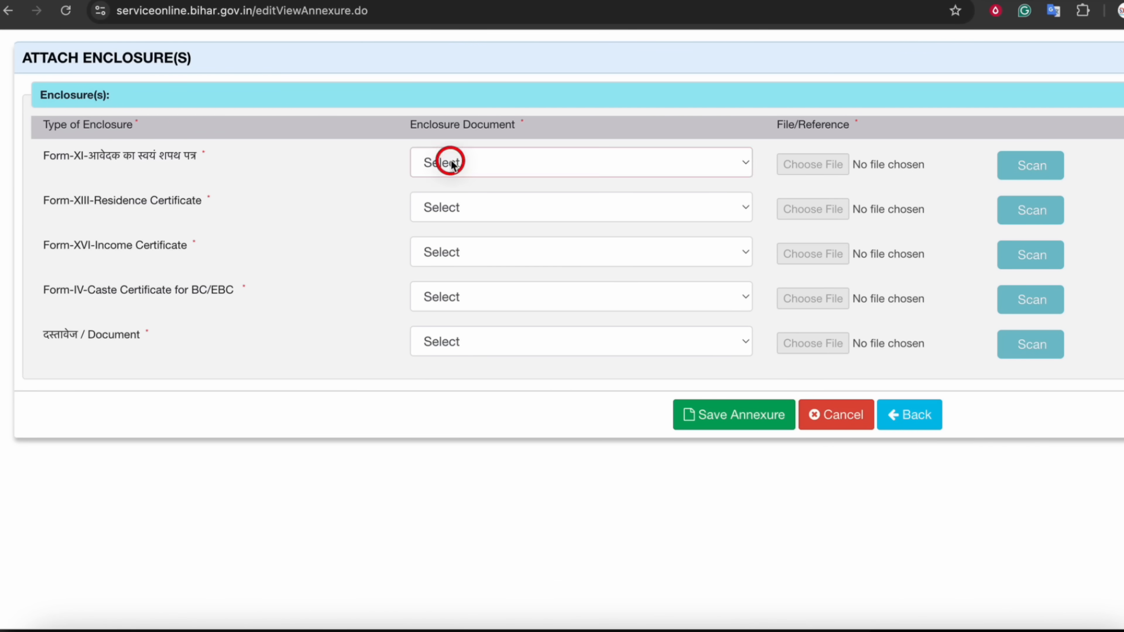
click(455, 184)
mouse_move(500, 188)
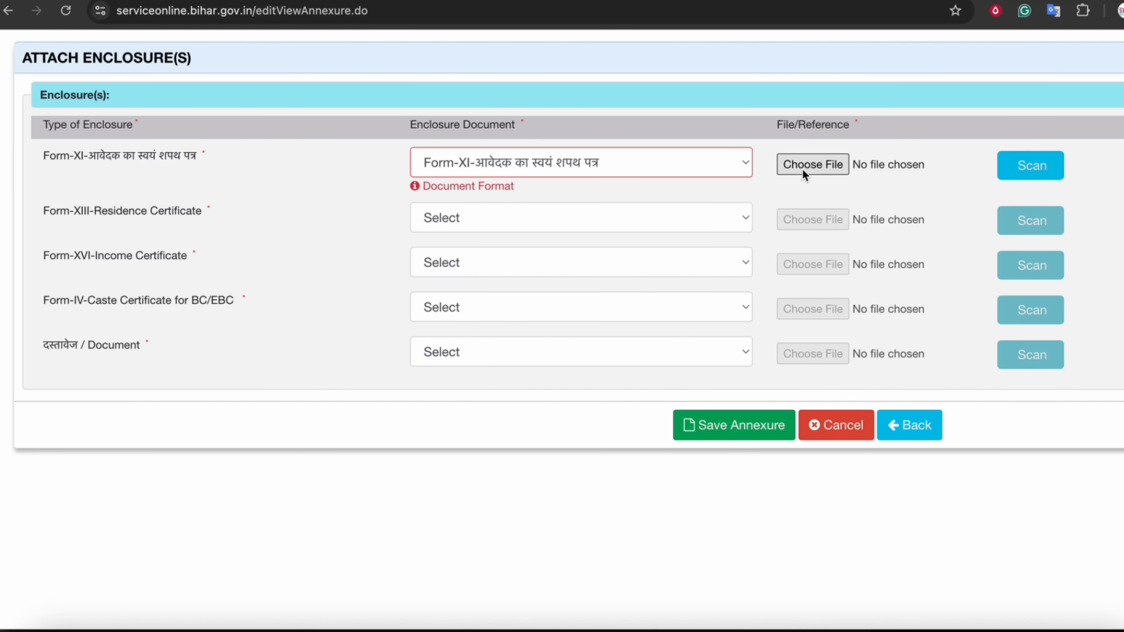
drag(103, 217, 170, 217)
click(430, 222)
click(442, 241)
Choose आय प्रमाण पत्र, जाति प्रमाण पत्र and आधार कार्ड for the remaining rows, then save the annexure
drag(111, 266, 165, 266)
click(442, 272)
click(463, 294)
drag(166, 320, 217, 323)
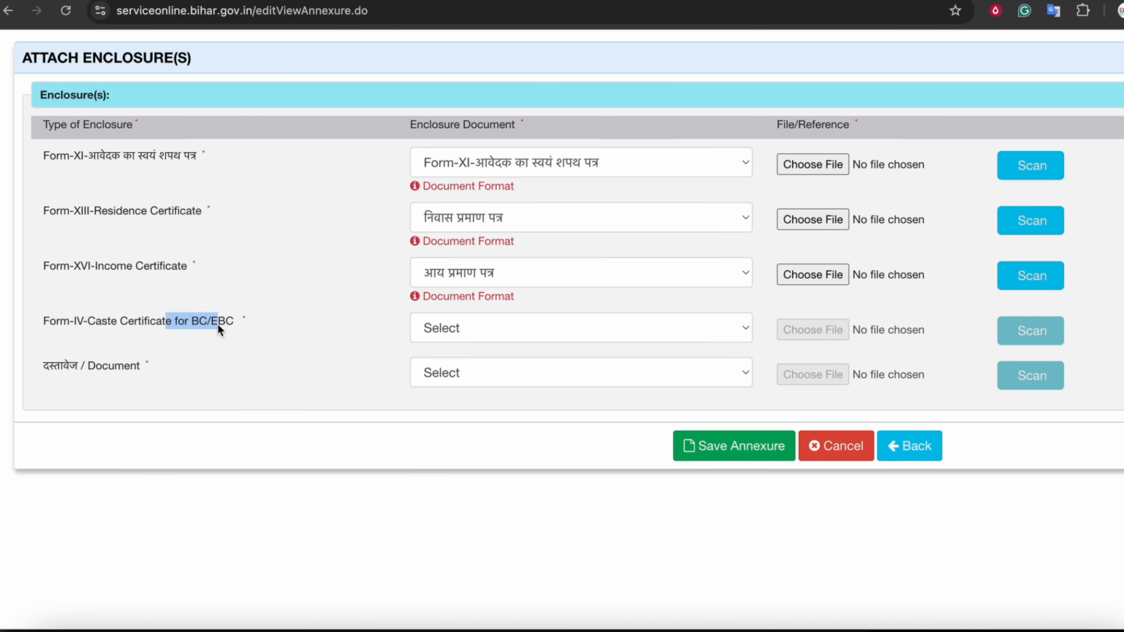
click(518, 327)
click(472, 352)
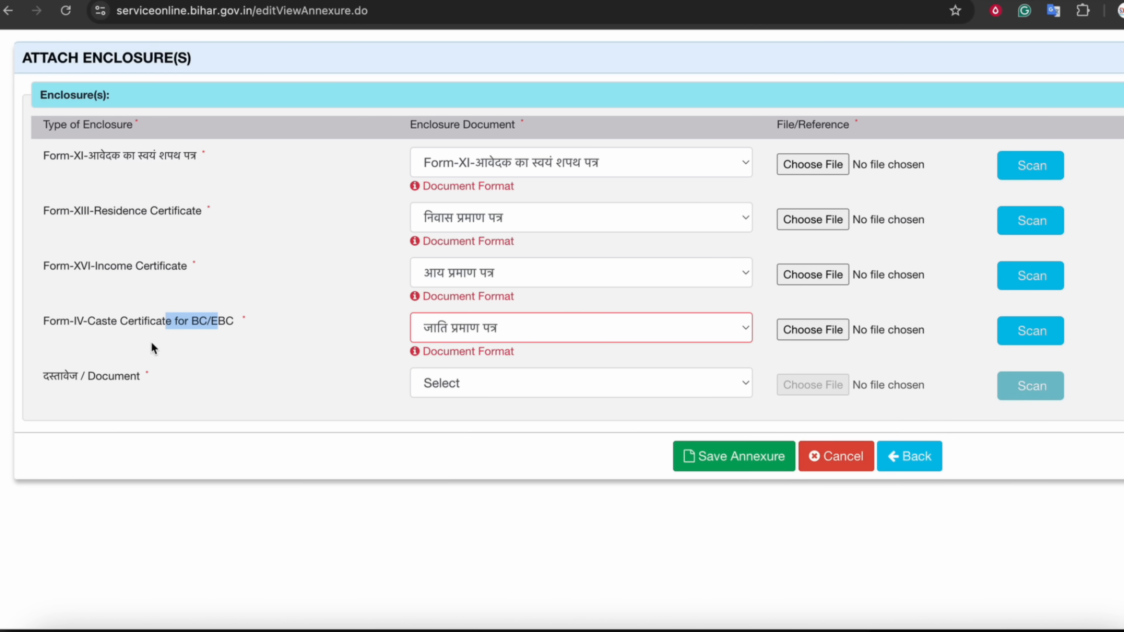
drag(96, 377, 123, 377)
click(450, 383)
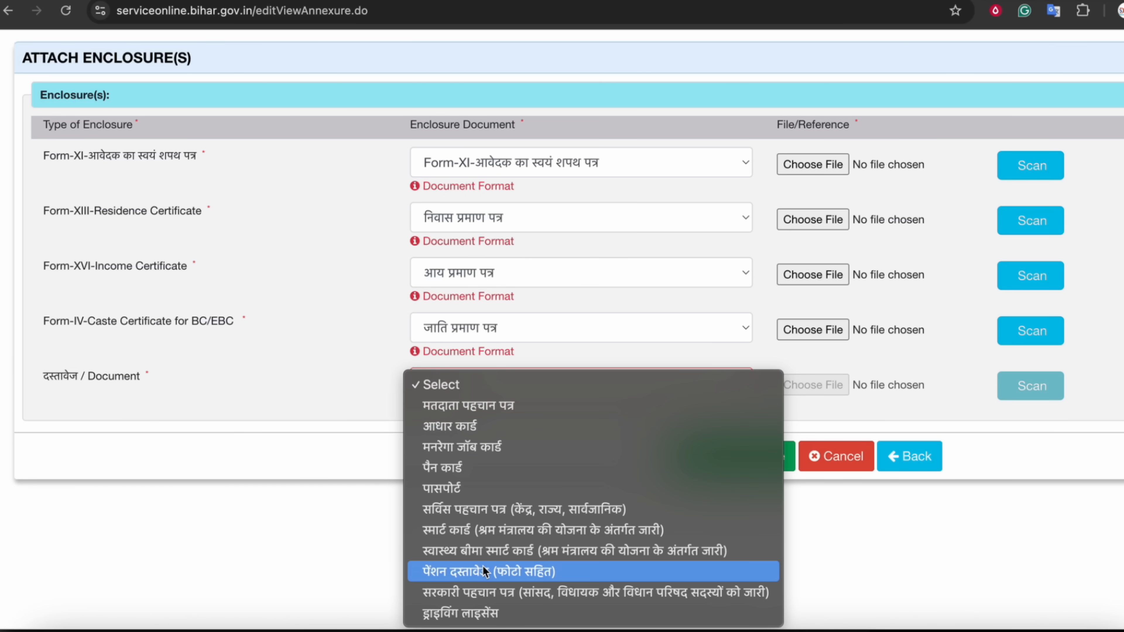
click(453, 428)
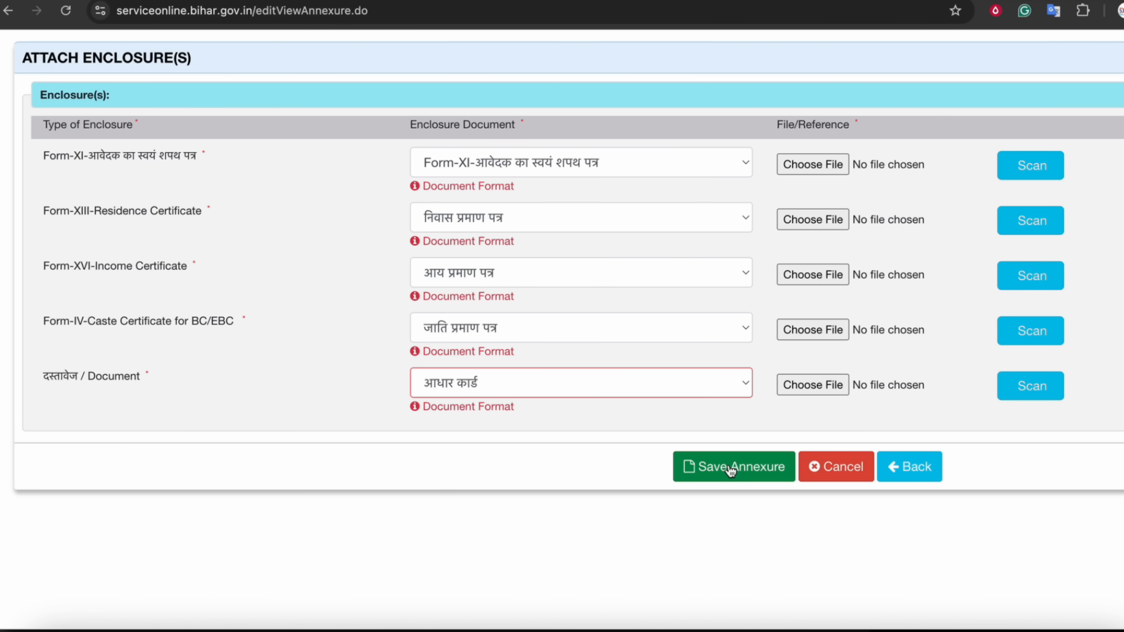
click(743, 468)
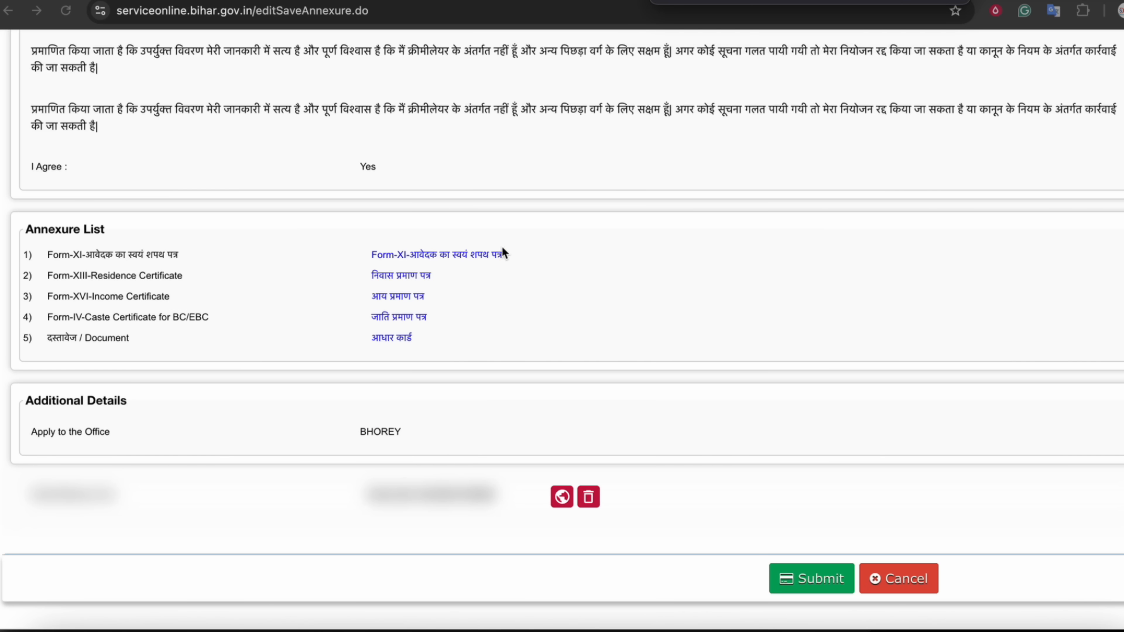
Bracket the saved annexure documents, mark the income certificate entry, and add a circled 23 note
drag(503, 241, 529, 311)
drag(353, 238, 366, 311)
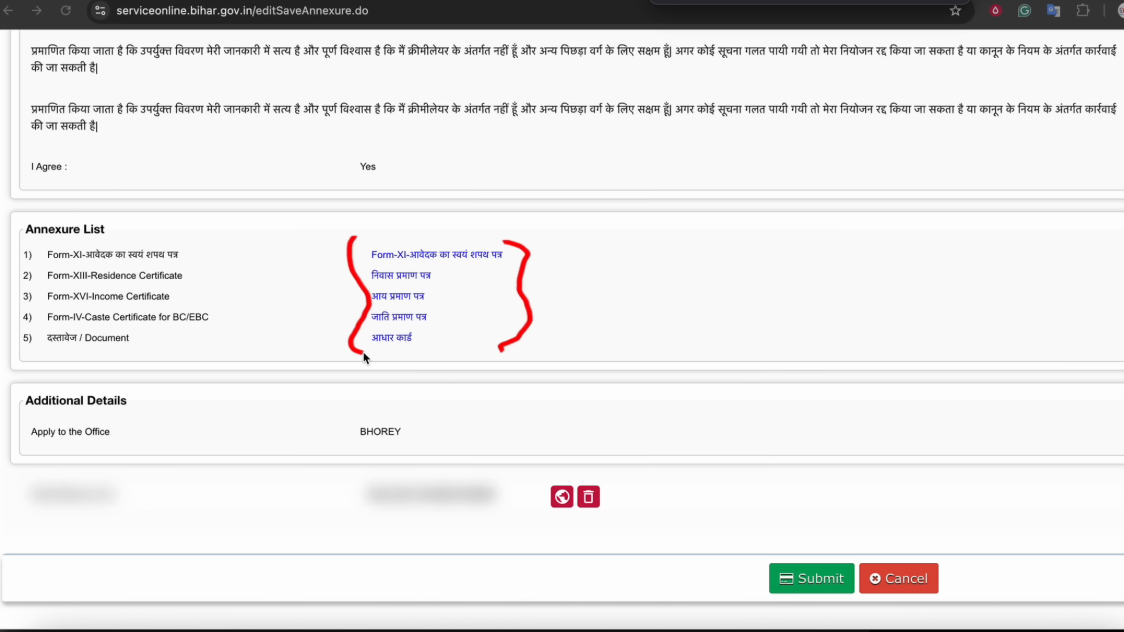
drag(739, 255, 628, 259)
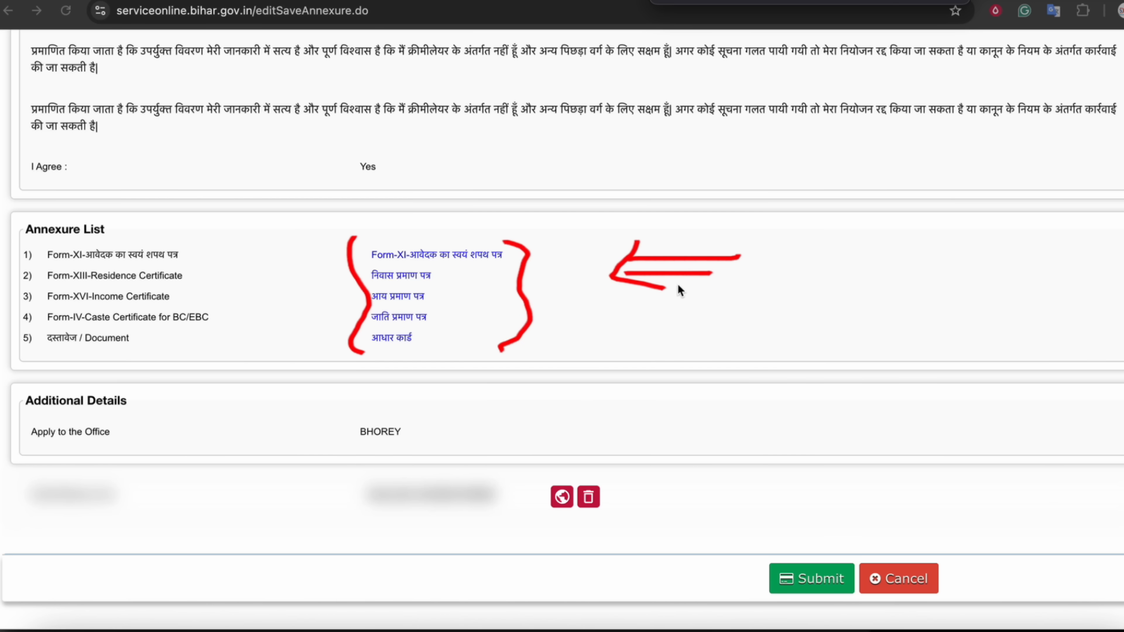
mouse_move(426, 304)
mouse_down()
mouse_move(448, 301)
mouse_move(432, 286)
mouse_move(457, 300)
mouse_up()
drag(838, 214, 938, 243)
drag(852, 243, 880, 241)
mouse_move(878, 281)
mouse_down()
mouse_move(991, 209)
mouse_move(871, 275)
mouse_up()
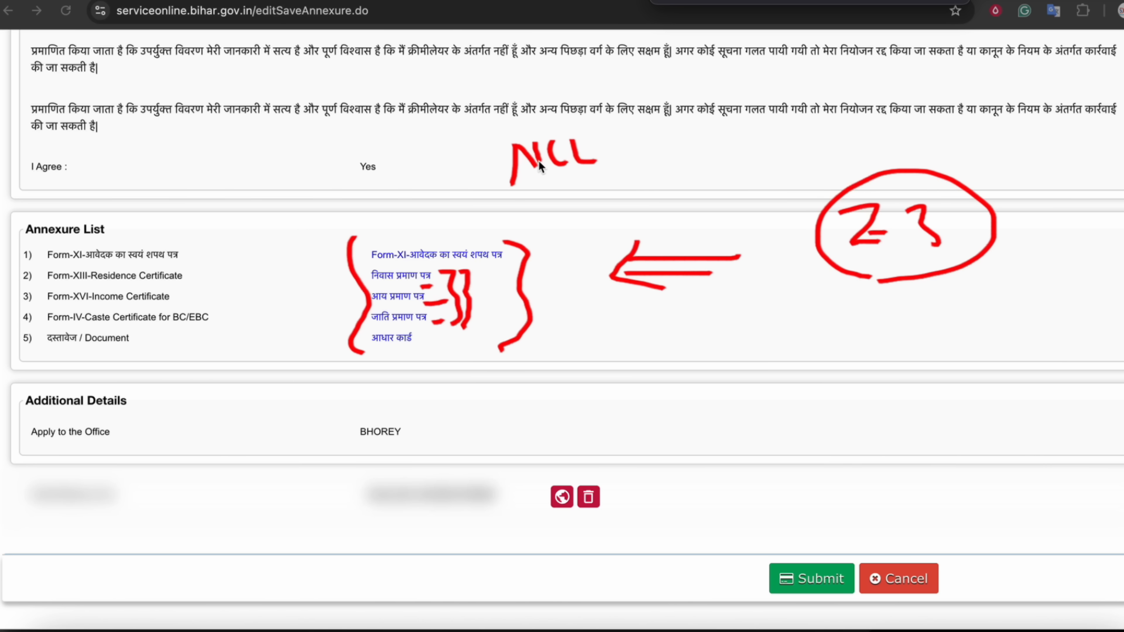
Write and underline an NCL note above the annexure list and point to Submit
mouse_move(540, 165)
mouse_down()
mouse_move(537, 144)
mouse_move(556, 138)
mouse_up()
drag(523, 186, 627, 188)
mouse_move(645, 141)
mouse_down()
mouse_move(534, 119)
mouse_move(647, 156)
mouse_up()
drag(237, 285, 297, 288)
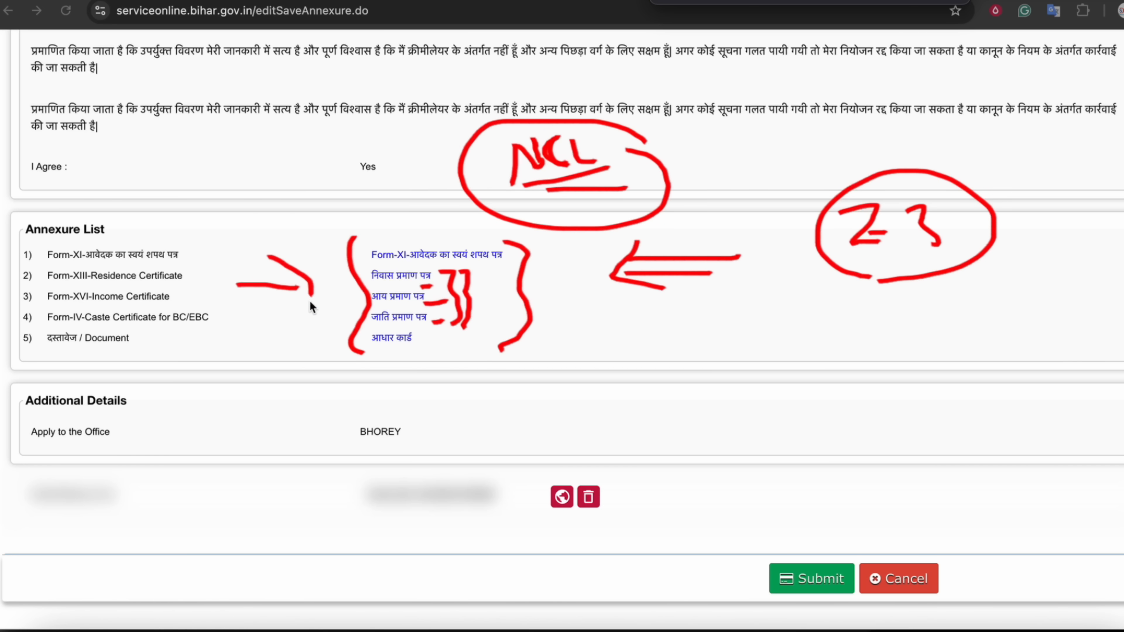
drag(752, 538, 796, 551)
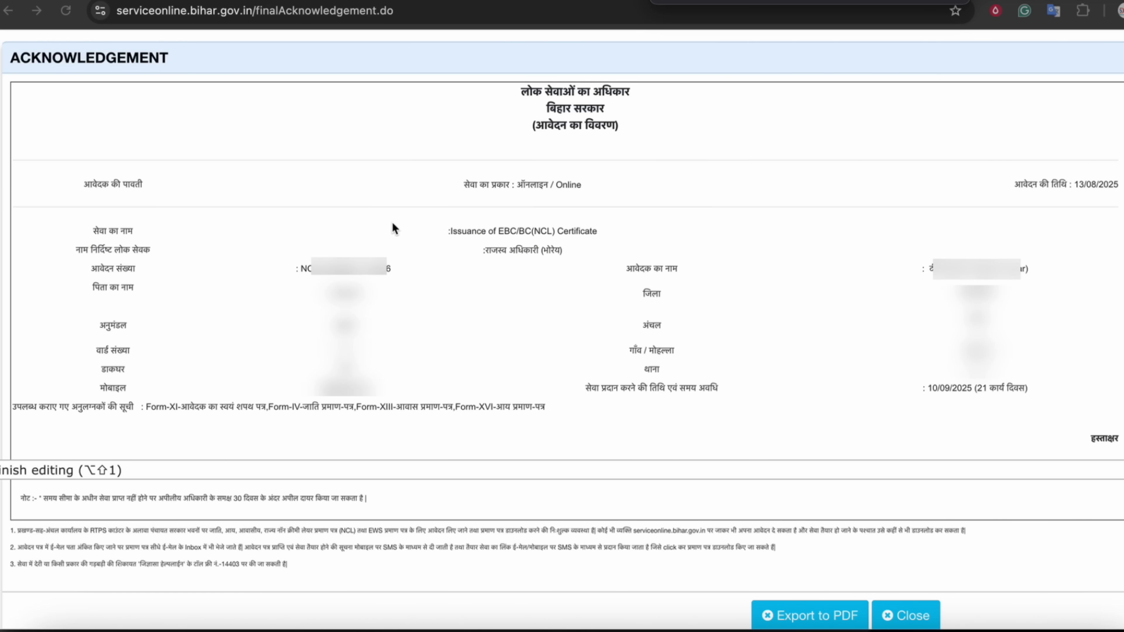
mouse_move(107, 189)
mouse_down()
mouse_move(50, 190)
mouse_move(139, 197)
mouse_up()
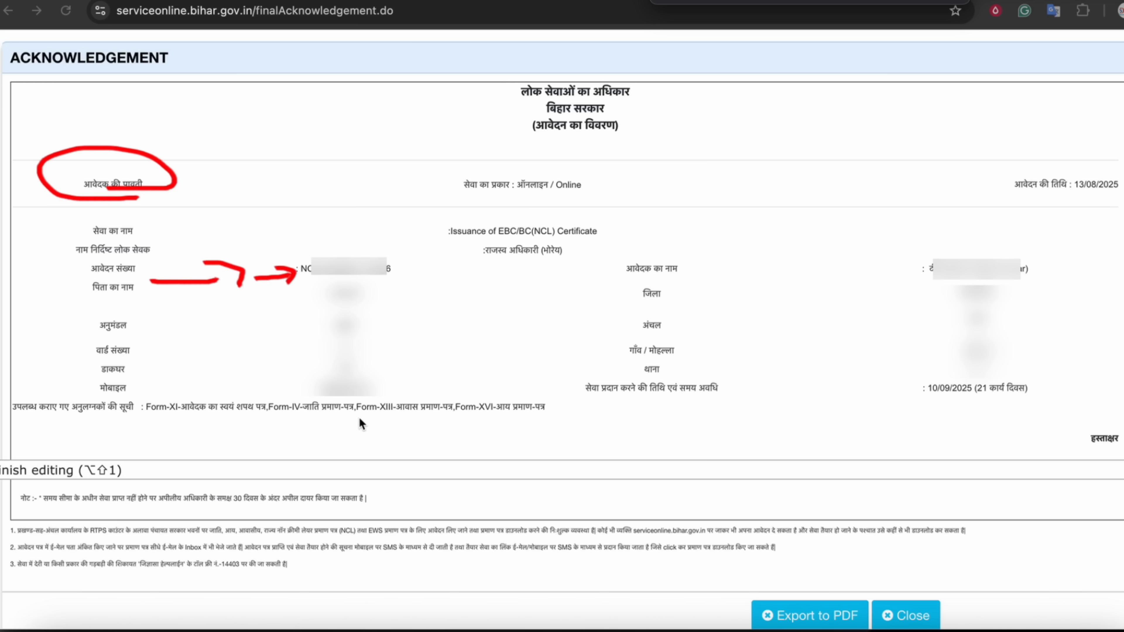
drag(606, 397, 736, 397)
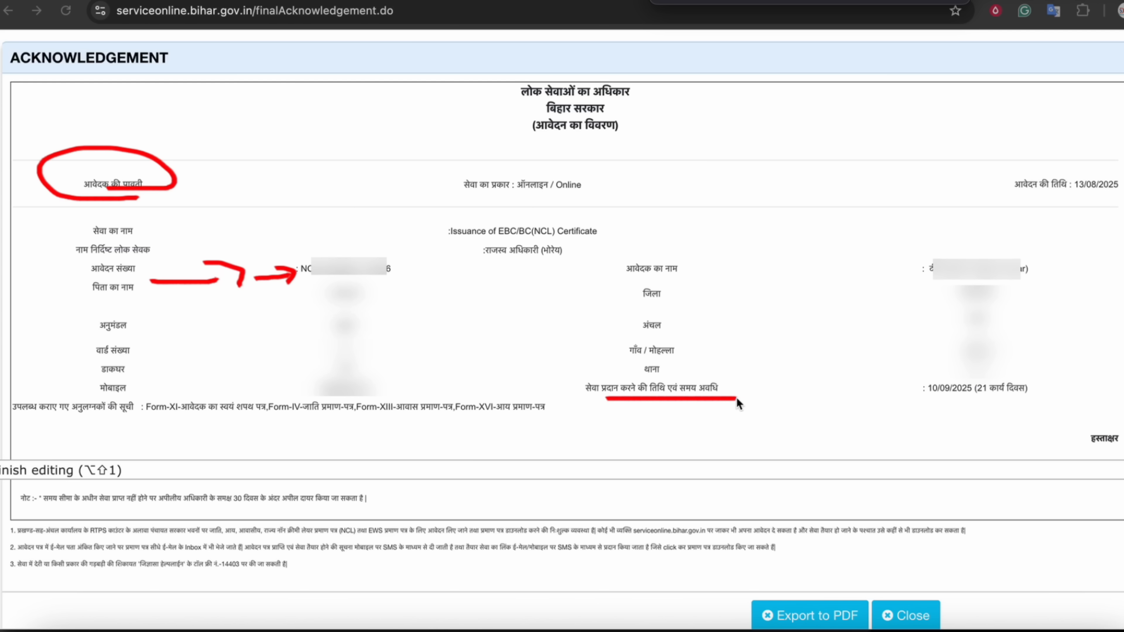
drag(993, 399, 1001, 376)
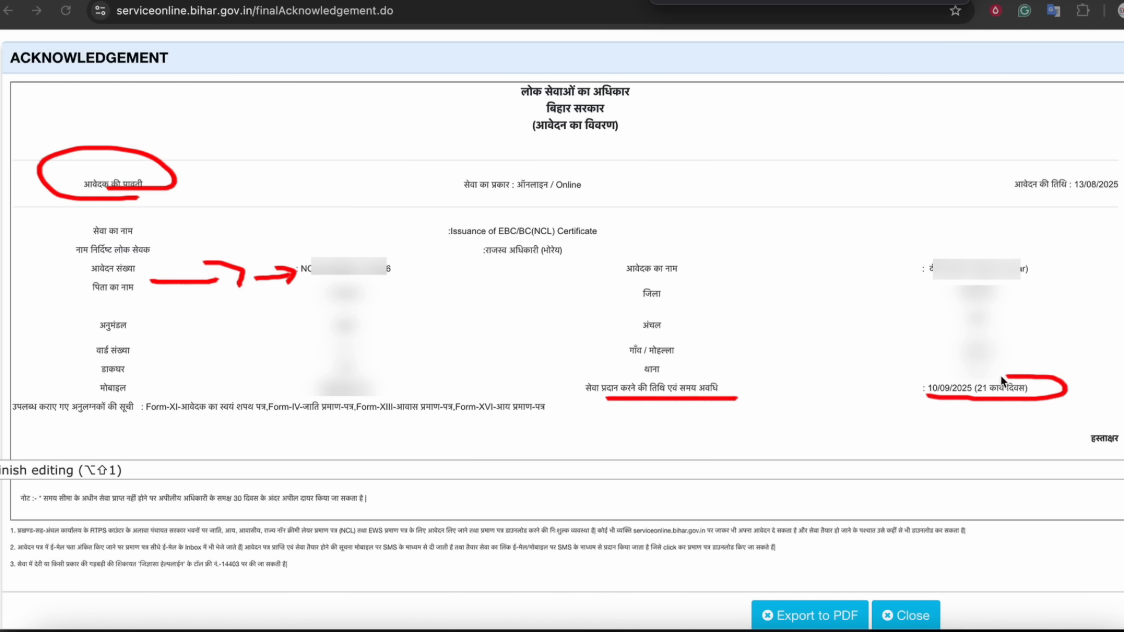
drag(970, 421, 975, 408)
mouse_move(950, 426)
mouse_down()
mouse_move(976, 408)
mouse_move(995, 416)
mouse_up()
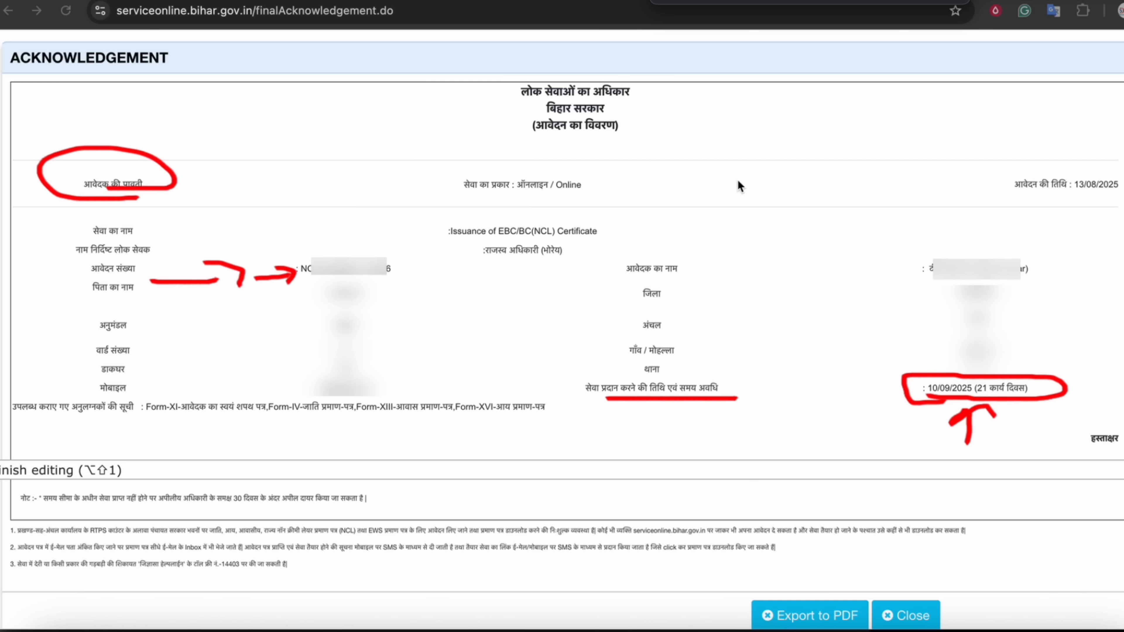
mouse_move(1016, 195)
mouse_down()
mouse_move(1096, 165)
mouse_move(1014, 197)
mouse_up()
drag(853, 188, 898, 187)
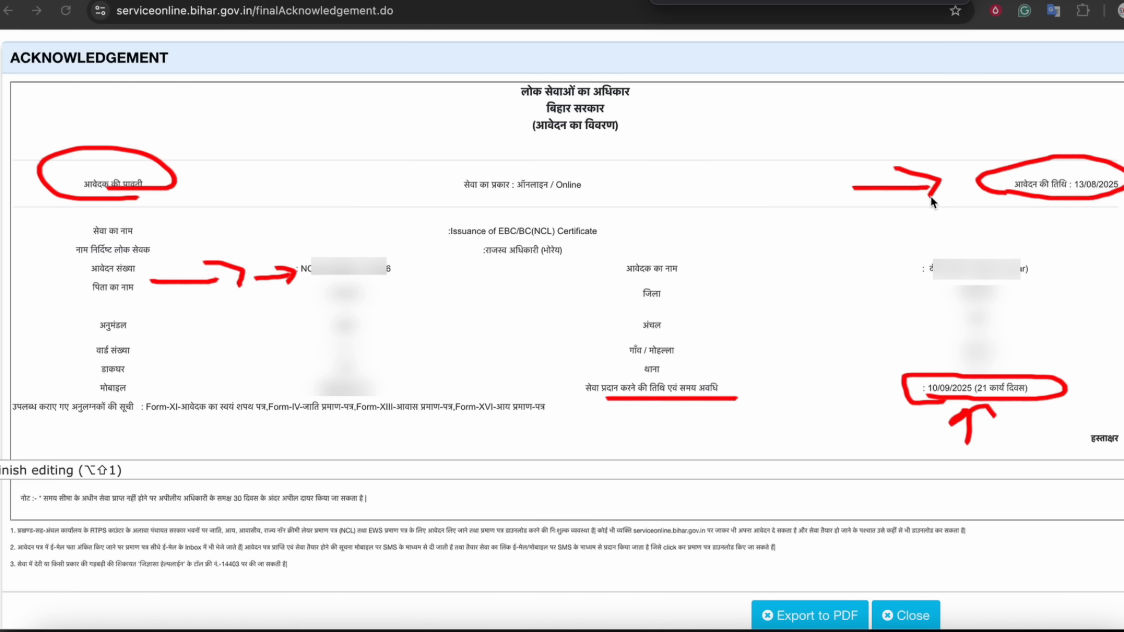
mouse_move(478, 277)
mouse_down()
mouse_move(425, 276)
mouse_move(436, 286)
mouse_up()
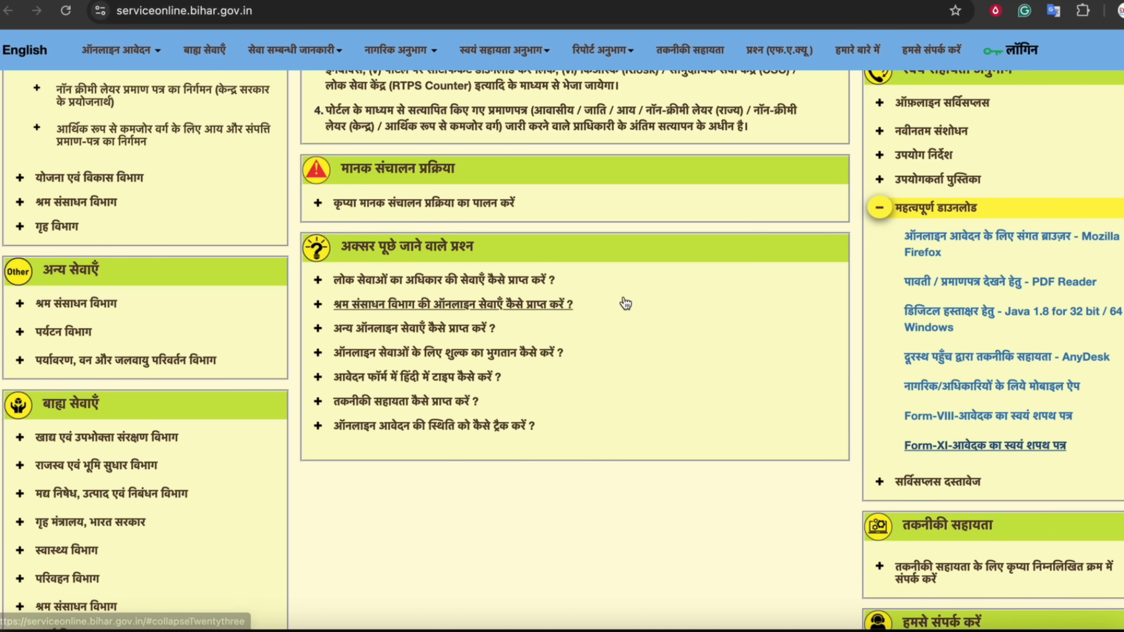
Scroll to the home page top and circle the status-check and certificate download options
scroll(626, 304, up, 10)
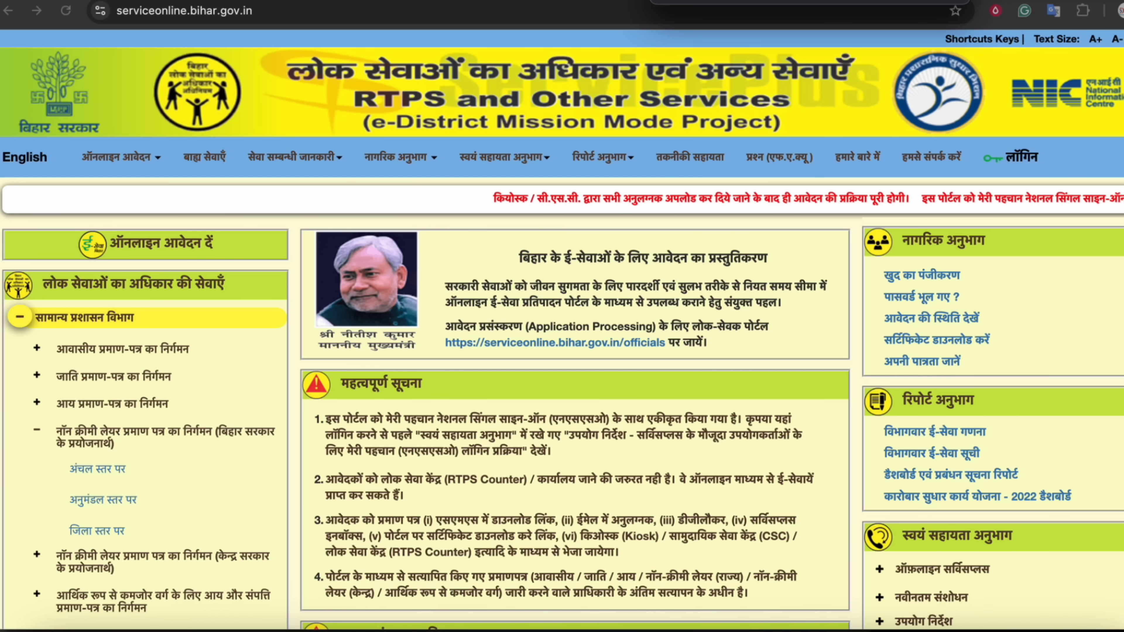
mouse_move(890, 349)
mouse_down()
mouse_move(998, 350)
mouse_move(965, 326)
mouse_move(890, 327)
mouse_move(879, 339)
mouse_move(1006, 319)
mouse_move(874, 331)
mouse_move(855, 350)
mouse_up()
drag(811, 318, 842, 321)
mouse_move(1062, 315)
mouse_down()
mouse_move(763, 310)
mouse_move(962, 292)
mouse_up()
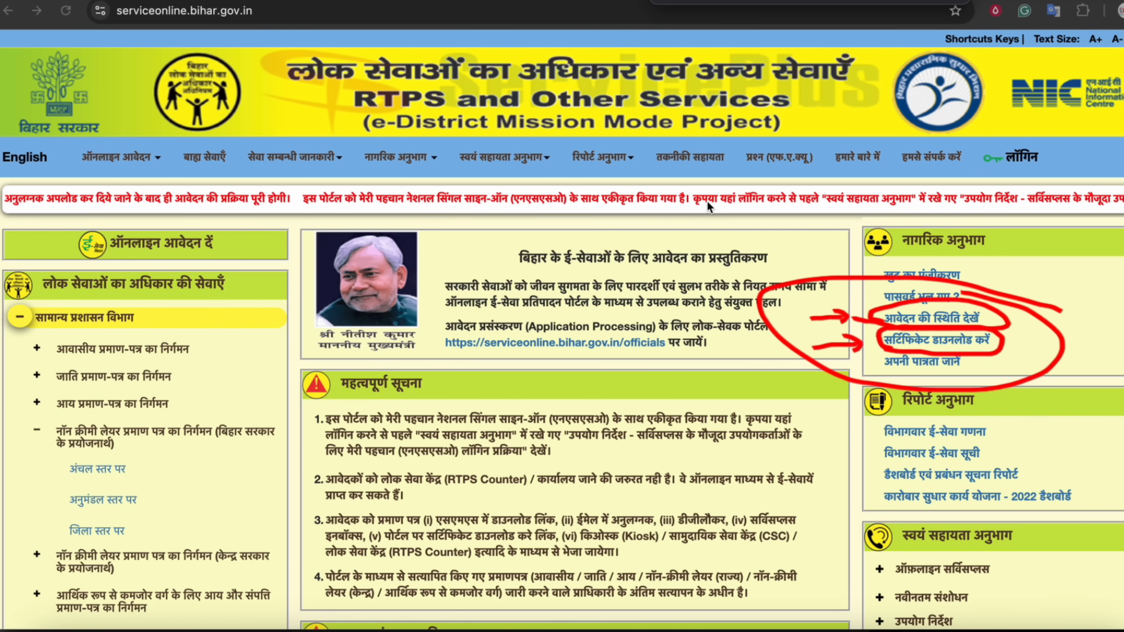
Write and circle a BC/EBC note on the home page with an arrow pointing to it
mouse_move(487, 212)
mouse_down()
mouse_move(491, 249)
mouse_move(549, 262)
mouse_up()
drag(564, 200, 585, 305)
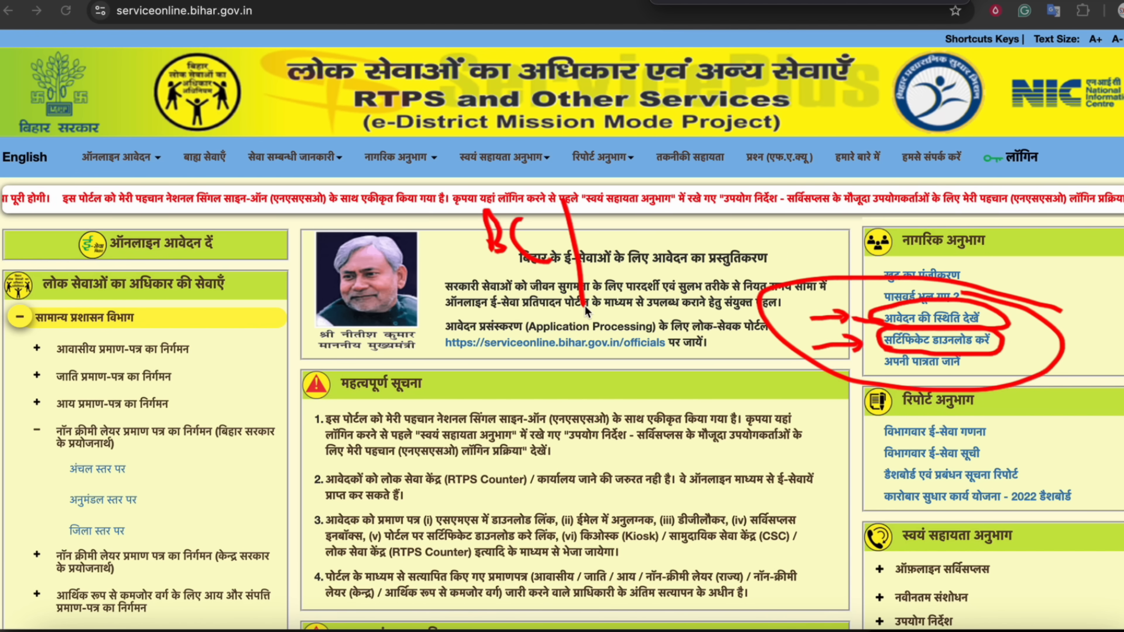
mouse_move(614, 220)
mouse_down()
mouse_move(627, 244)
mouse_move(621, 238)
mouse_up()
mouse_move(643, 228)
mouse_down()
mouse_move(645, 250)
mouse_move(665, 251)
mouse_move(678, 229)
mouse_move(690, 245)
mouse_up()
drag(610, 220, 625, 217)
mouse_move(570, 311)
mouse_down()
mouse_move(531, 301)
mouse_move(586, 303)
mouse_up()
mouse_move(593, 419)
mouse_down()
mouse_move(625, 293)
mouse_move(664, 341)
mouse_up()
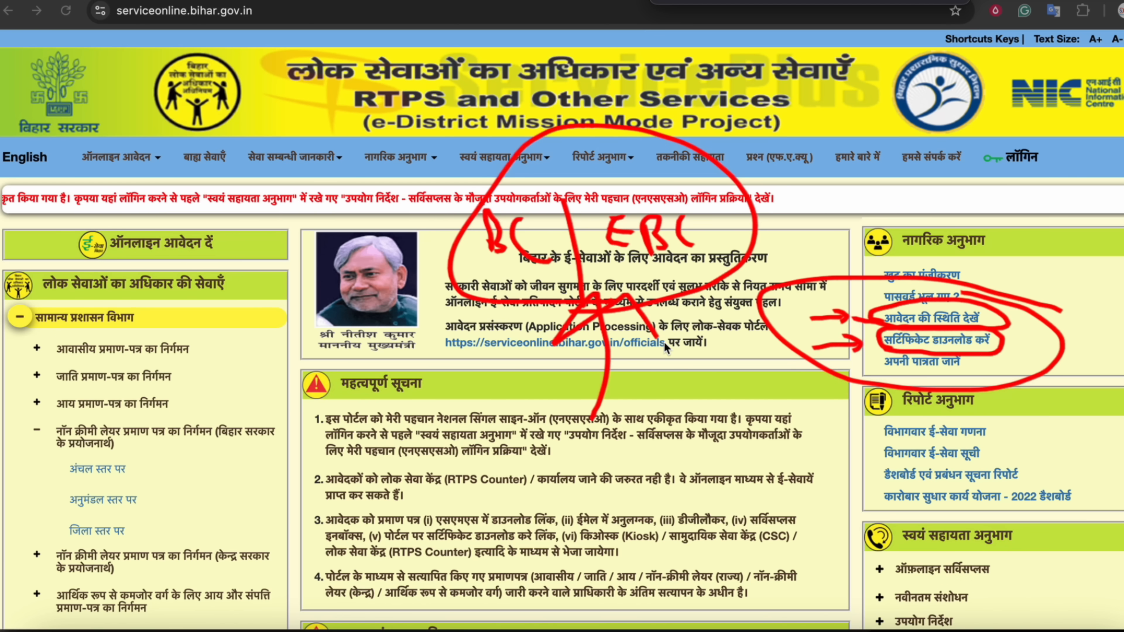